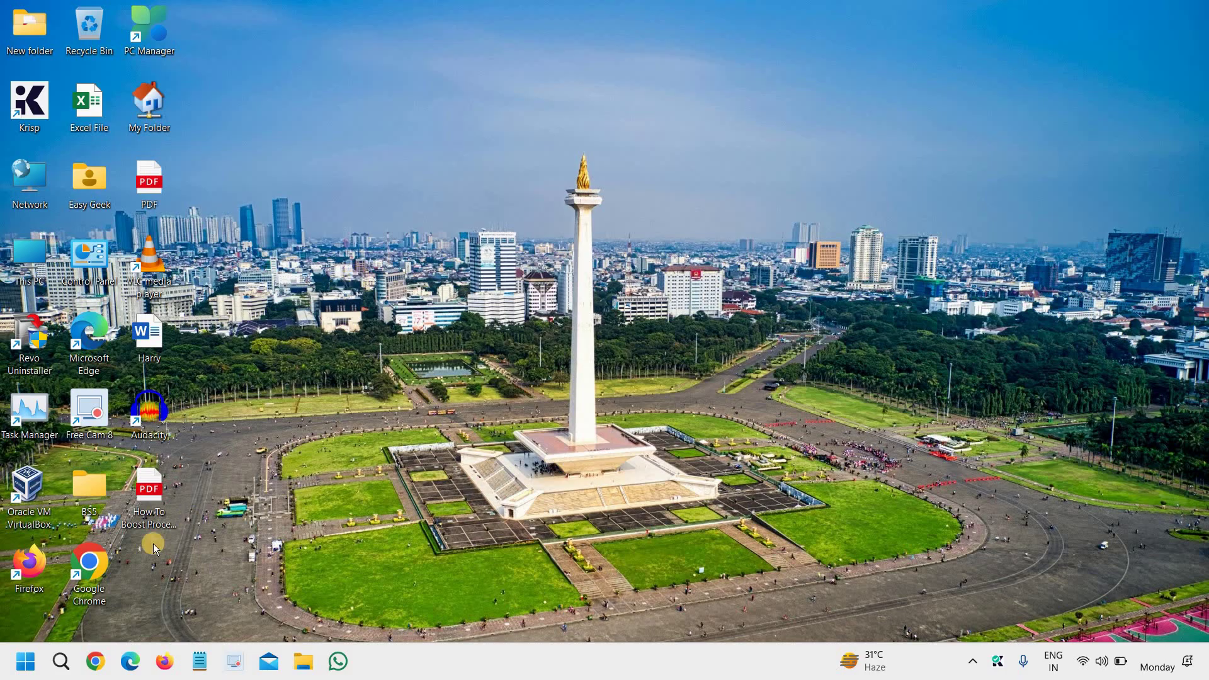
Step: Run services.msc from the Run dialog to open the Services console
{"action": "right_click", "coordinate": [25, 662]}
{"action": "left_click", "coordinate": [59, 571]}
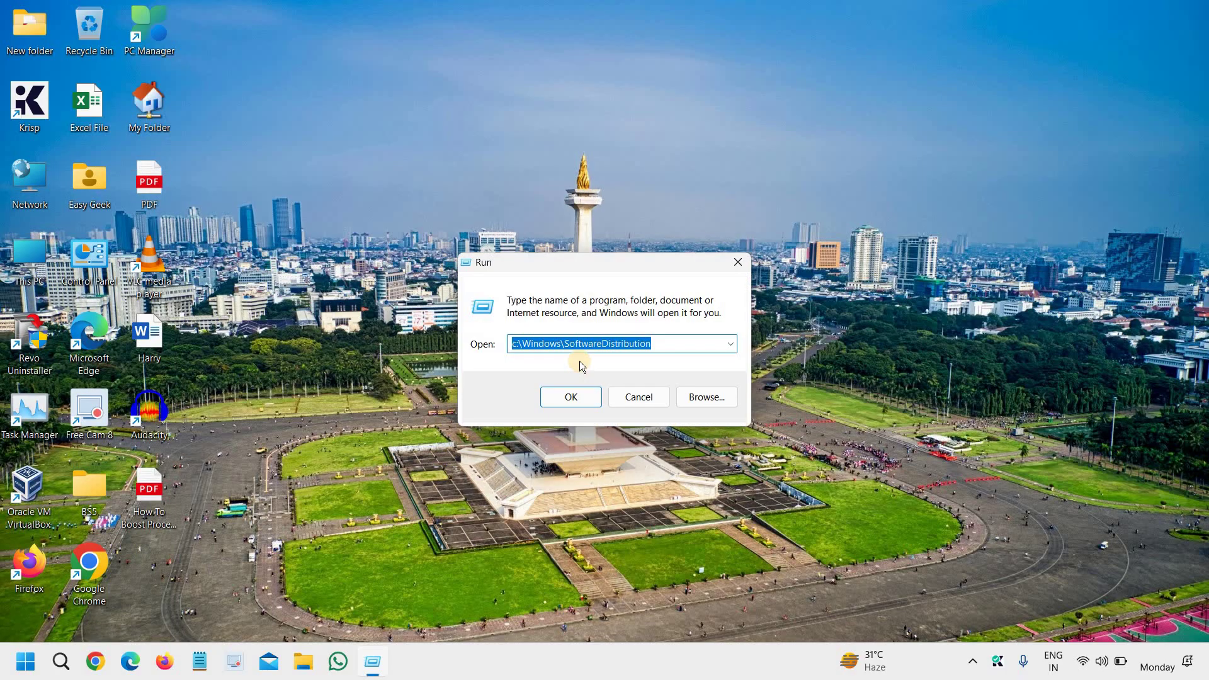
{"action": "type", "text": "ser"}
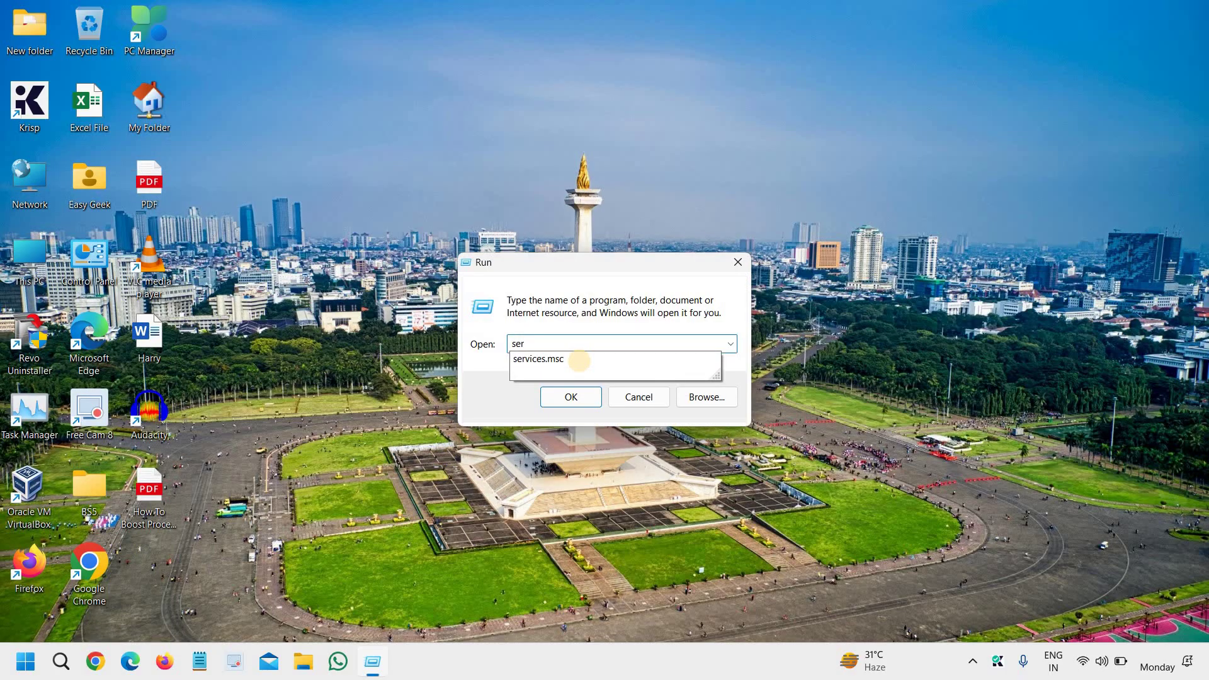
{"action": "key", "text": "Down"}
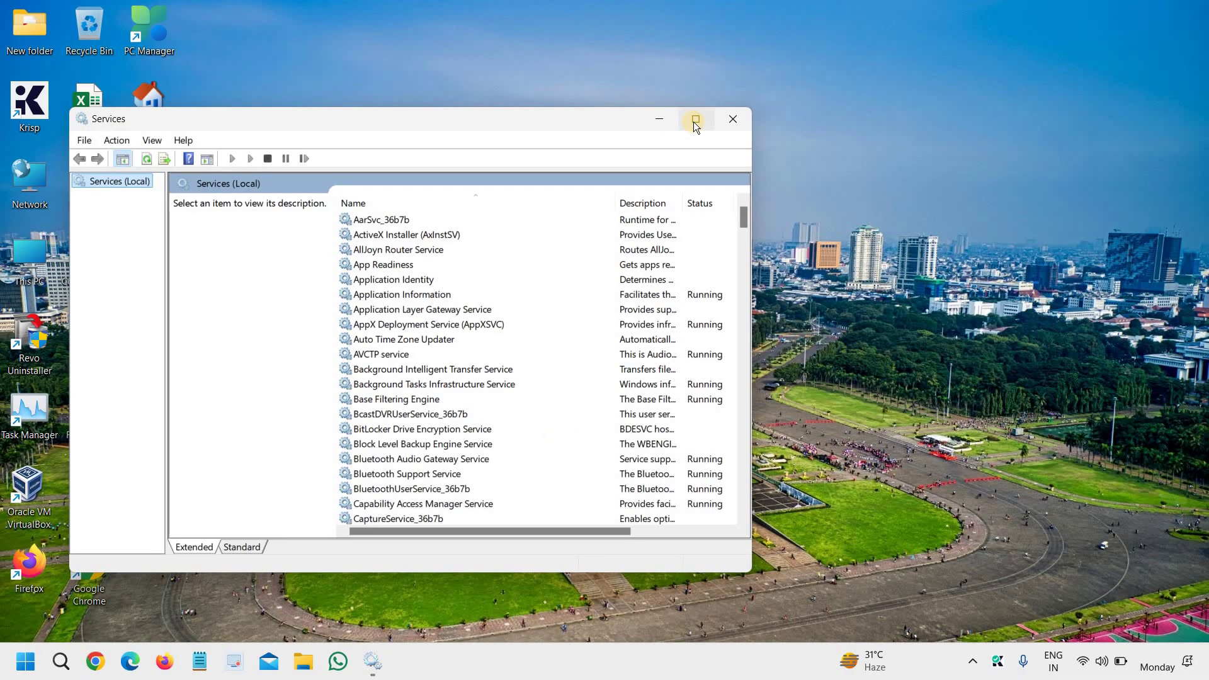
Step: Maximize Services and select the Disabled Windows Update service in the list
{"action": "left_click", "coordinate": [694, 122]}
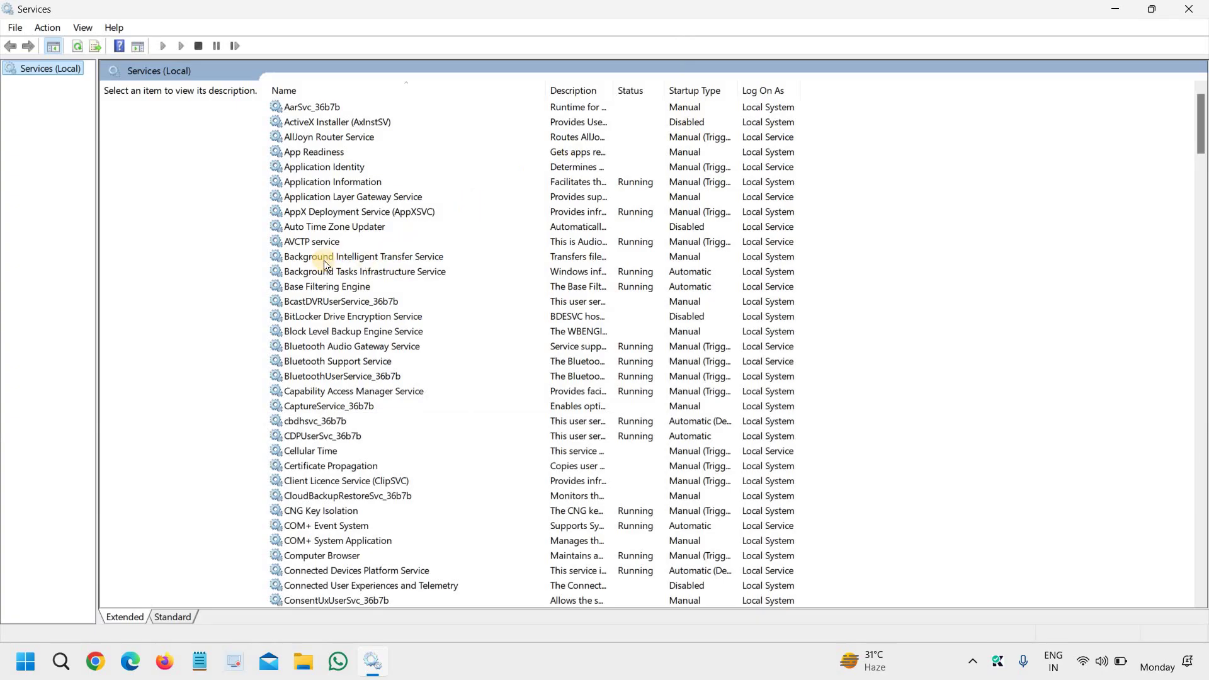
{"action": "left_click", "coordinate": [311, 259]}
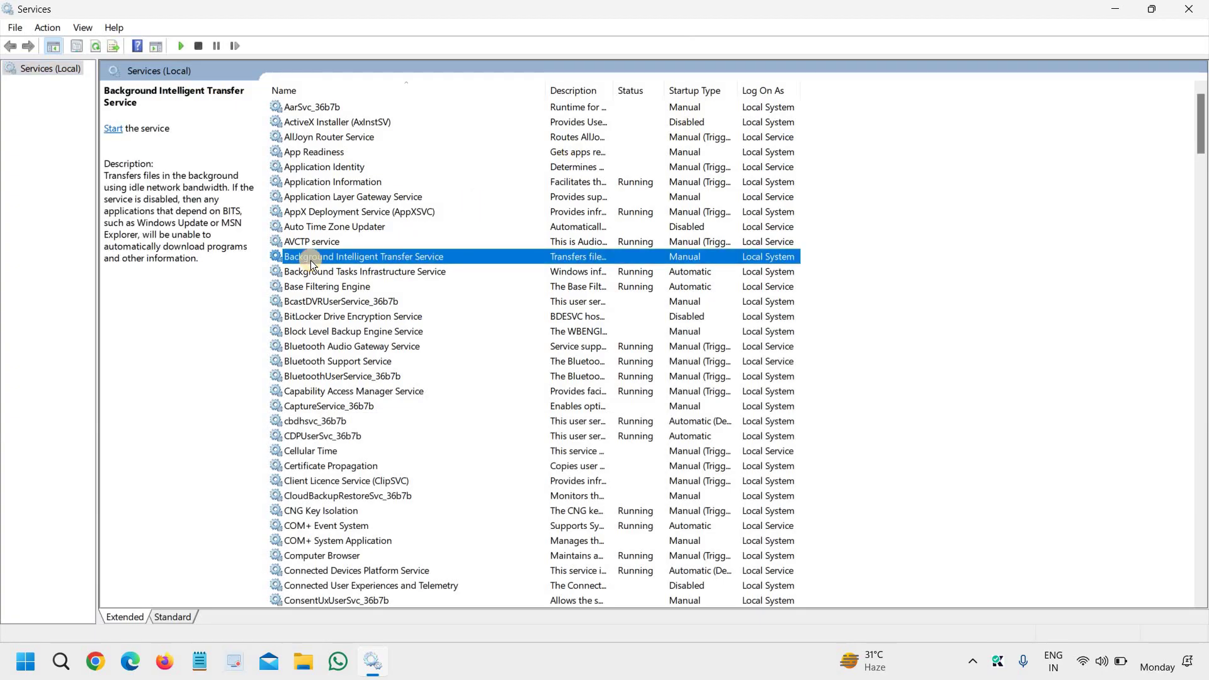
{"action": "key", "text": "w"}
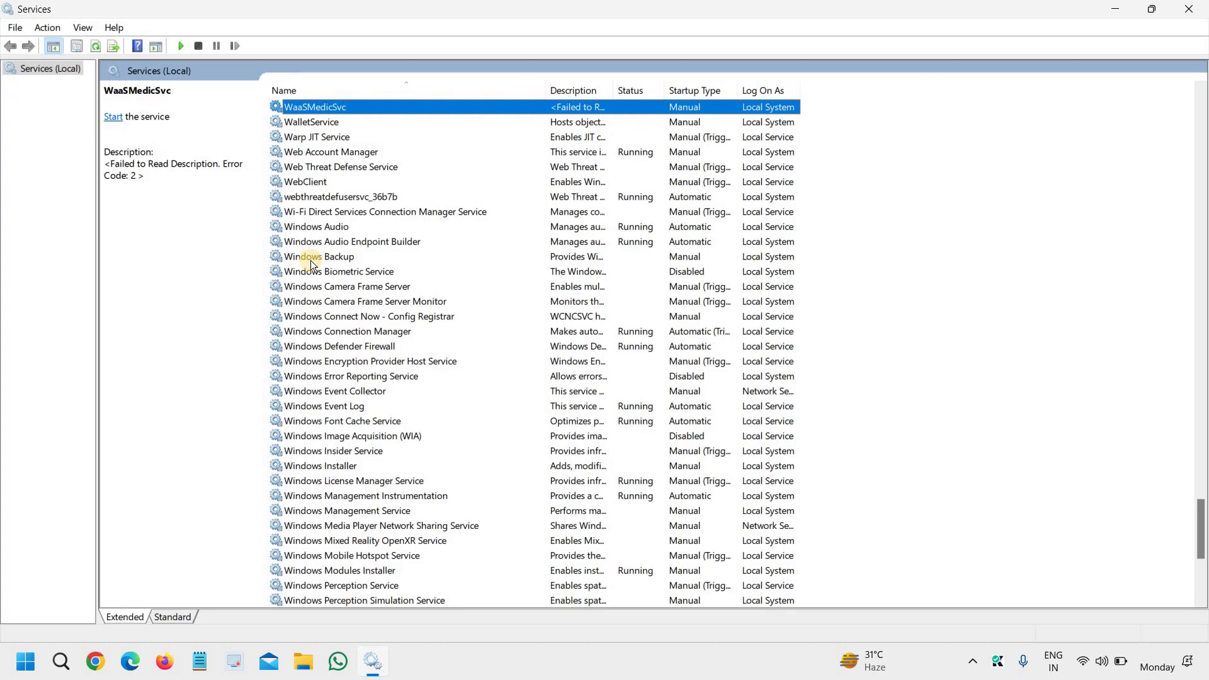
{"action": "scroll", "coordinate": [324, 282], "scroll_direction": "down", "scroll_amount": 3}
{"action": "scroll", "coordinate": [337, 330], "scroll_direction": "down", "scroll_amount": 1}
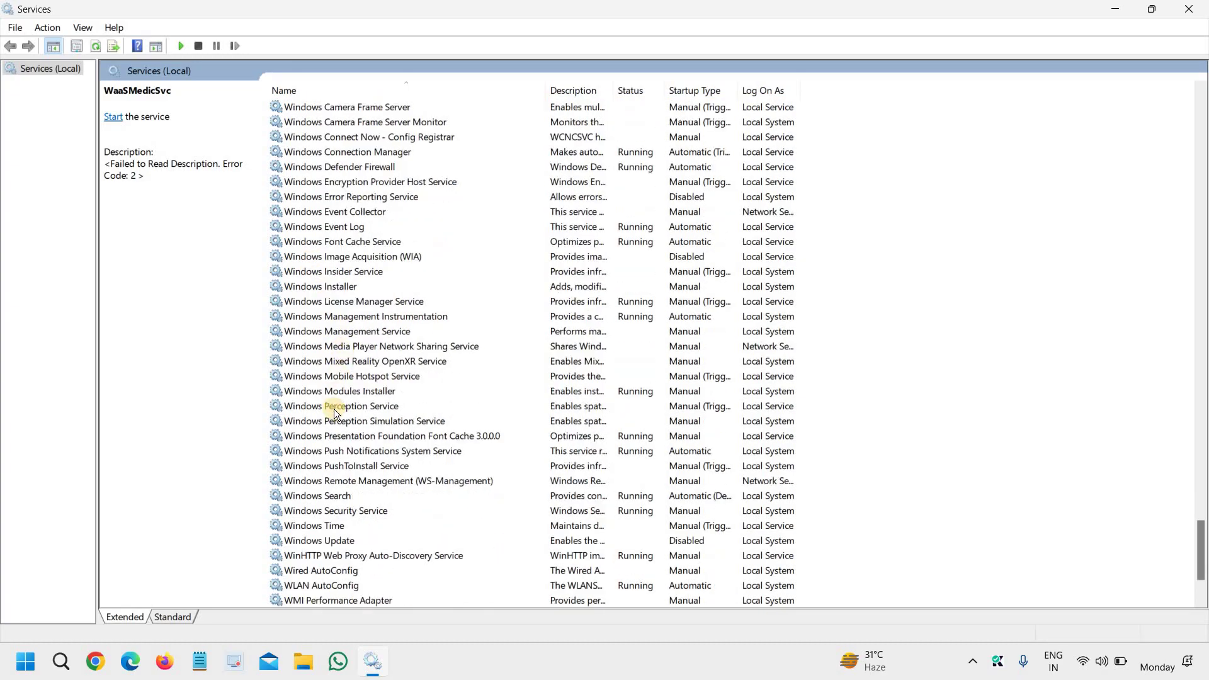
{"action": "scroll", "coordinate": [334, 413], "scroll_direction": "down", "scroll_amount": 2}
{"action": "left_click", "coordinate": [328, 481]}
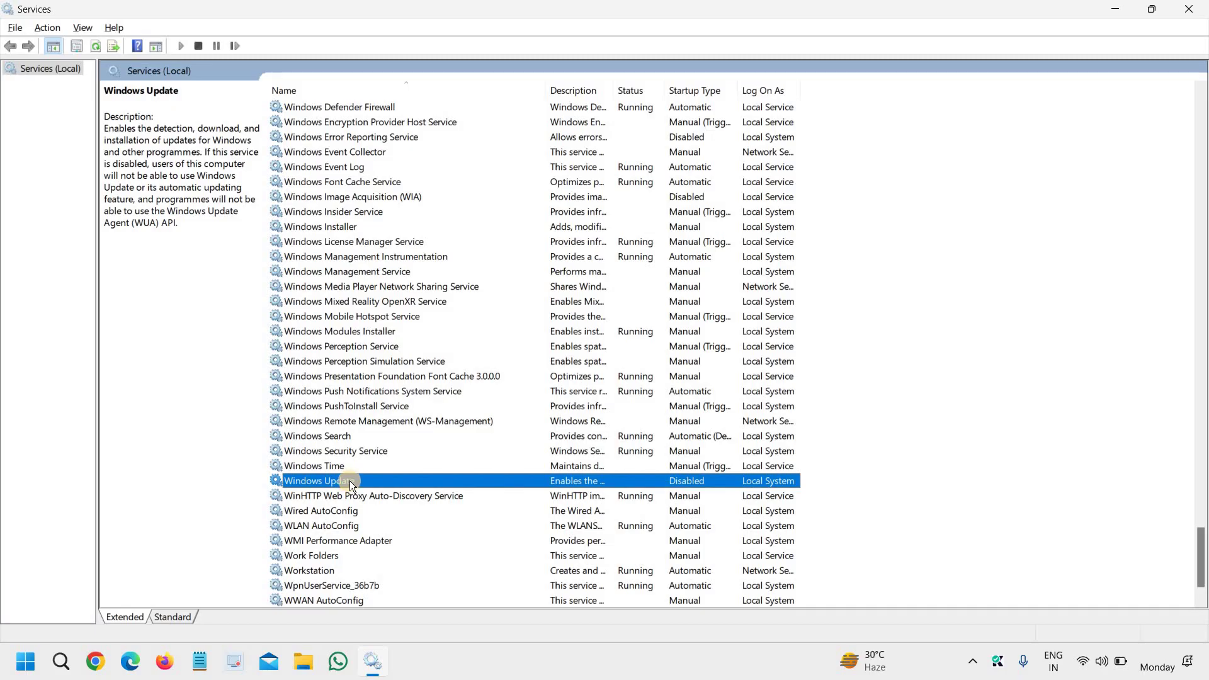
Step: Set Windows Update's startup type to Automatic (Delayed Start), apply it, and start the service
{"action": "right_click", "coordinate": [350, 481]}
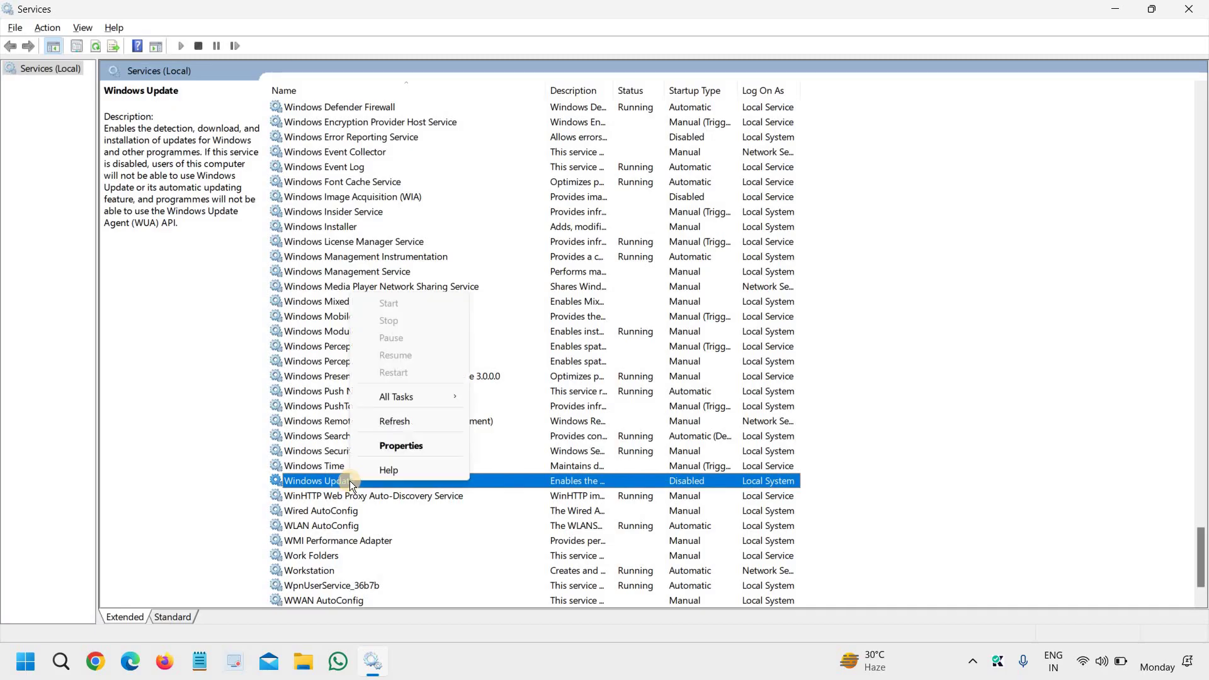
{"action": "left_click", "coordinate": [398, 448]}
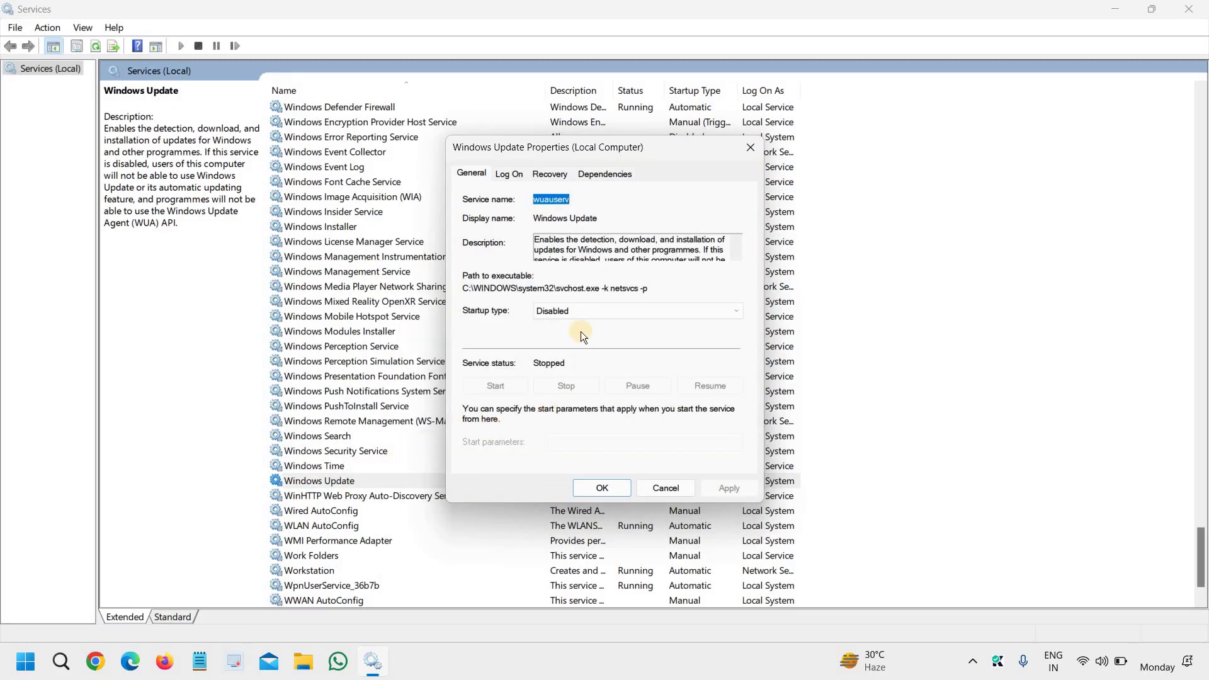
{"action": "left_click", "coordinate": [588, 310]}
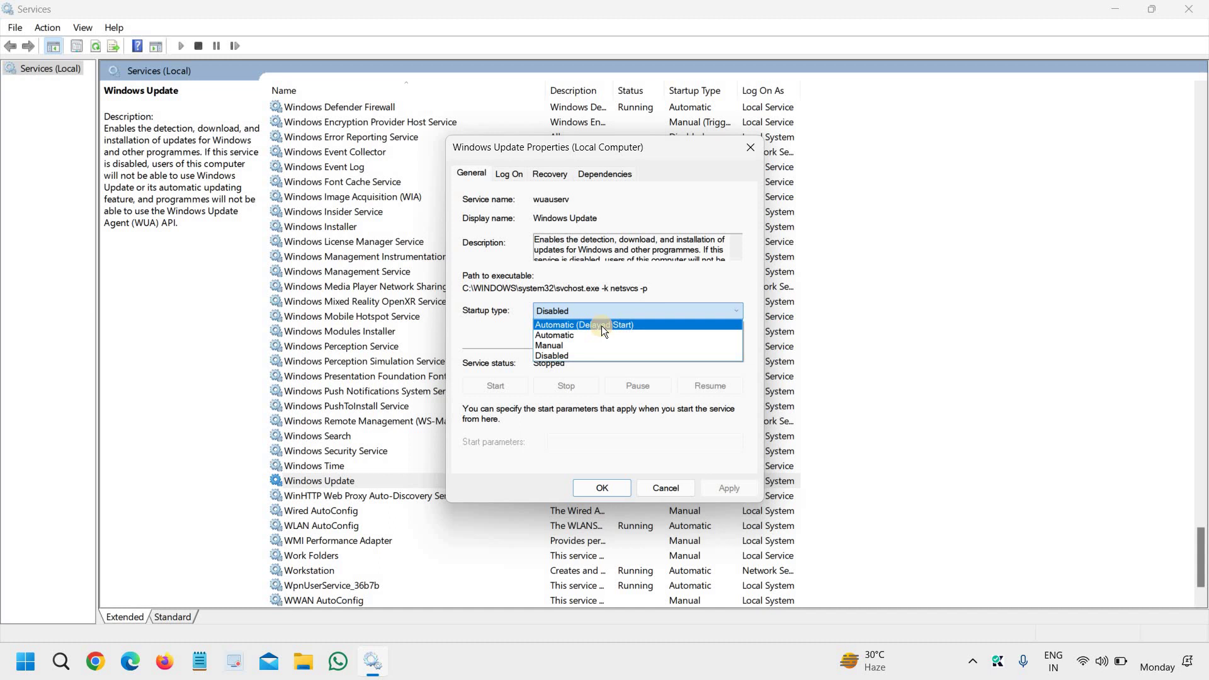
{"action": "left_click", "coordinate": [602, 327]}
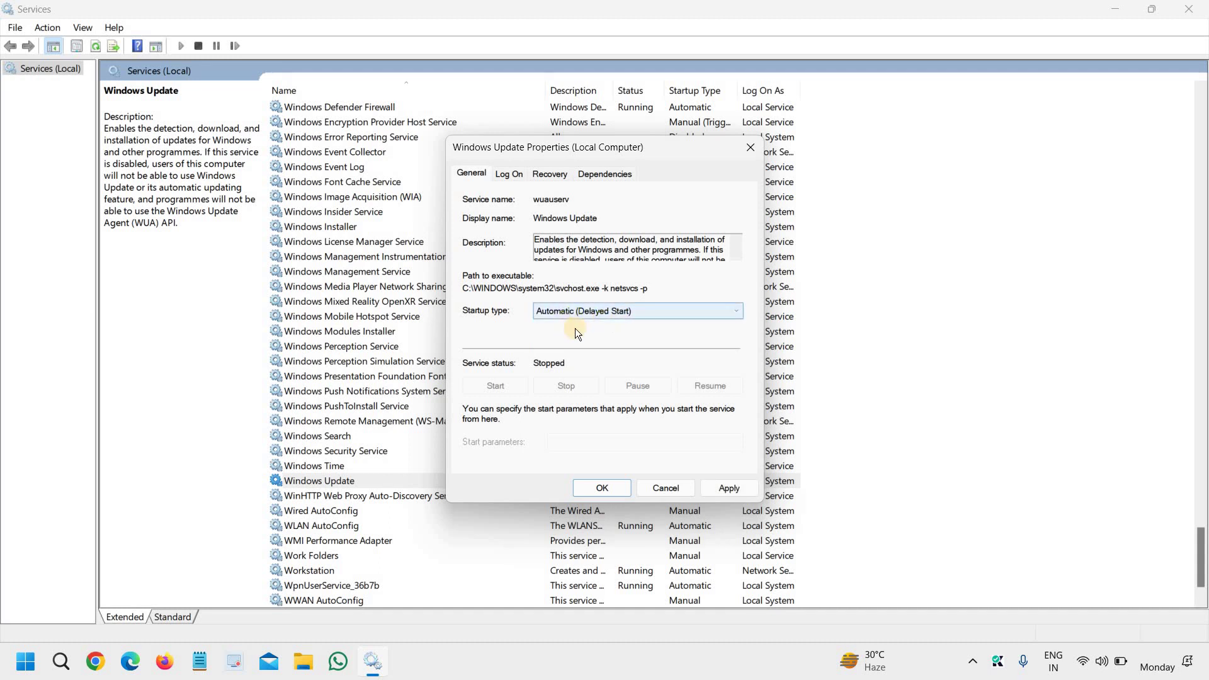
{"action": "left_click", "coordinate": [738, 489]}
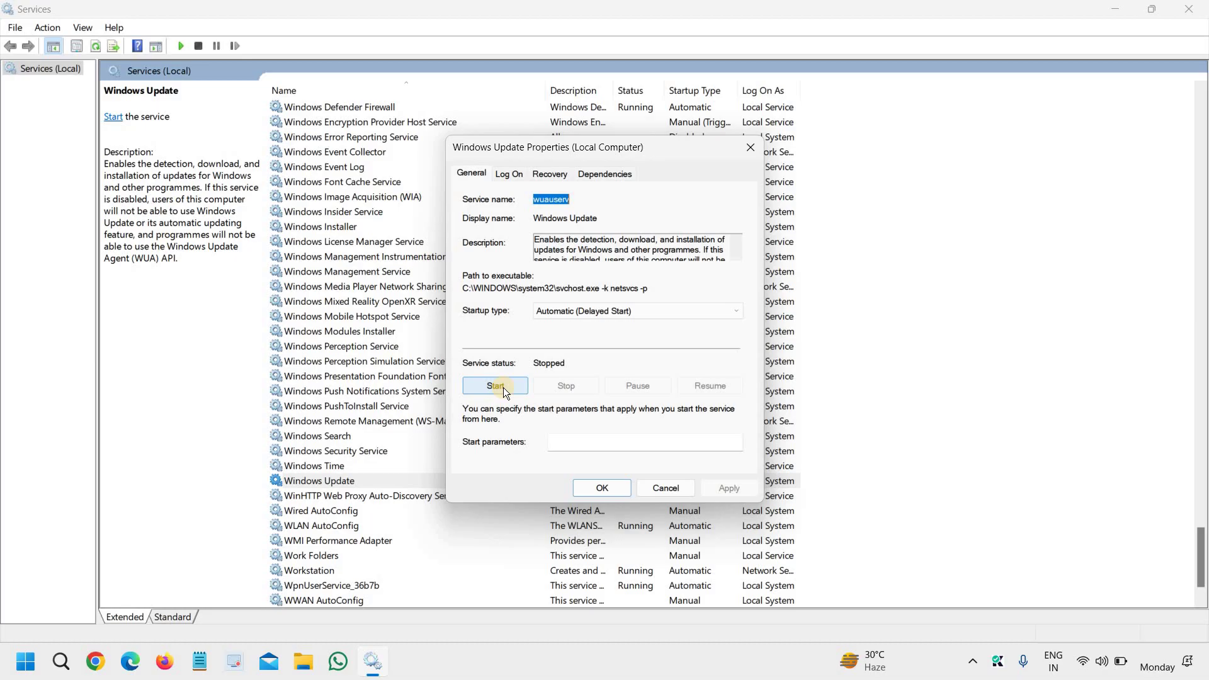
{"action": "left_click", "coordinate": [504, 387]}
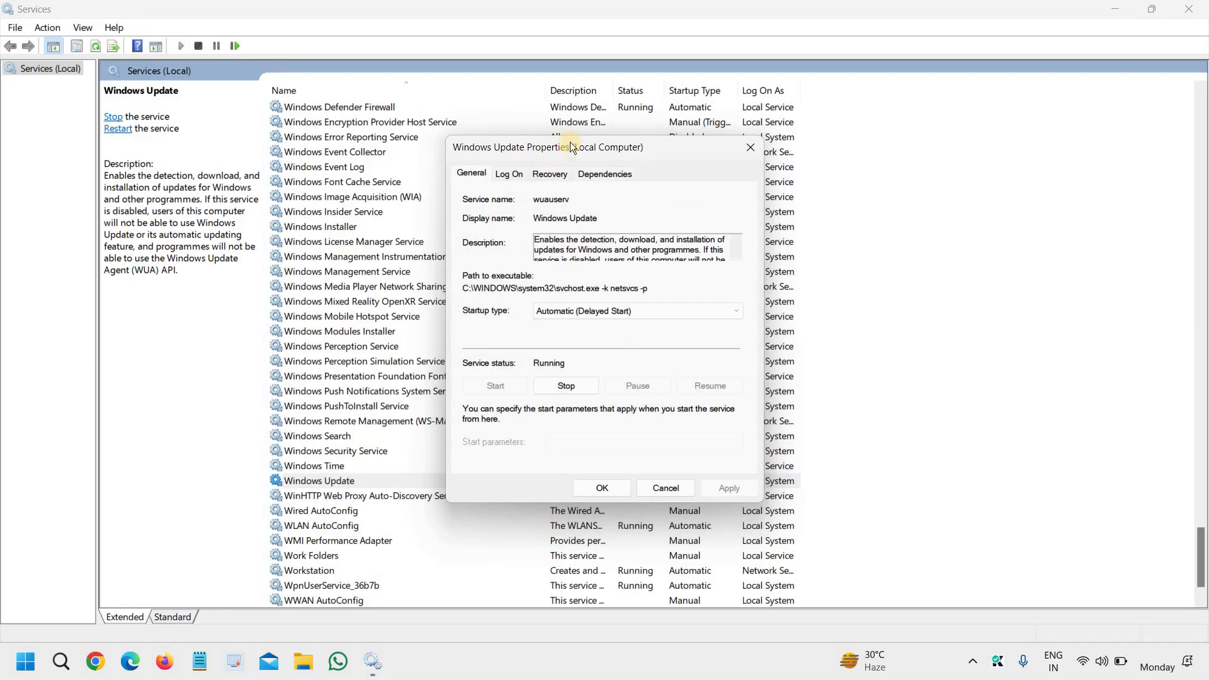
{"action": "left_click", "coordinate": [667, 489]}
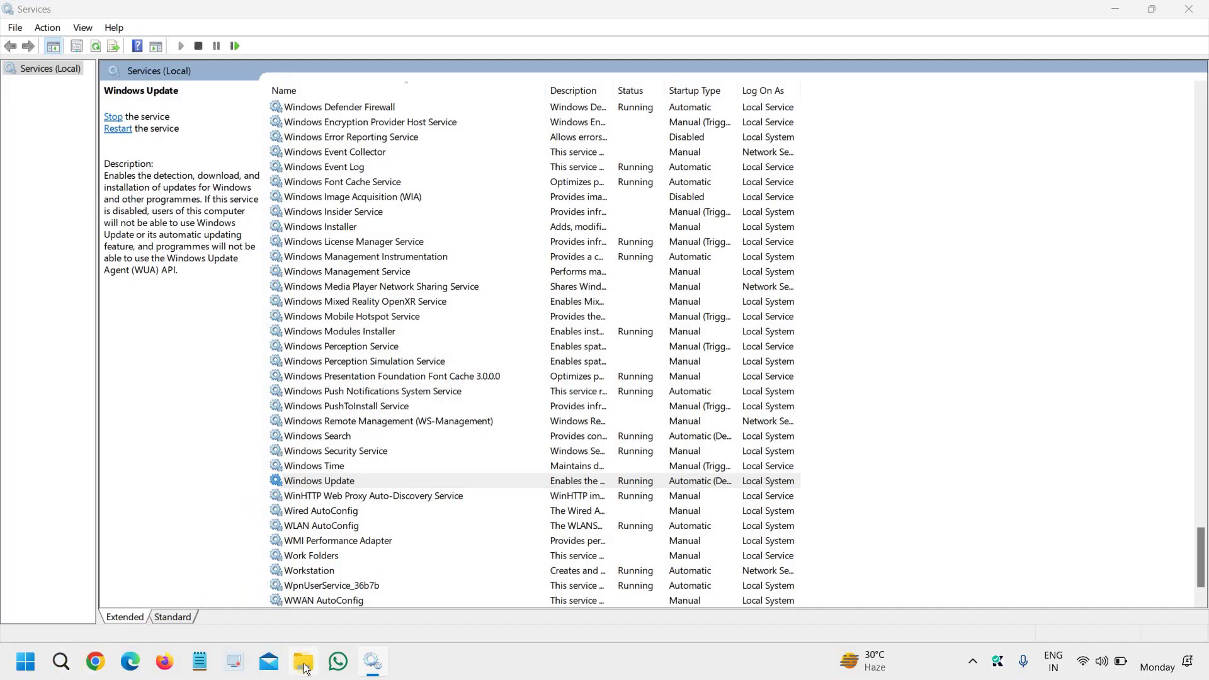
Step: Search 'file' and launch File Explorer from the results
{"action": "left_click", "coordinate": [61, 661]}
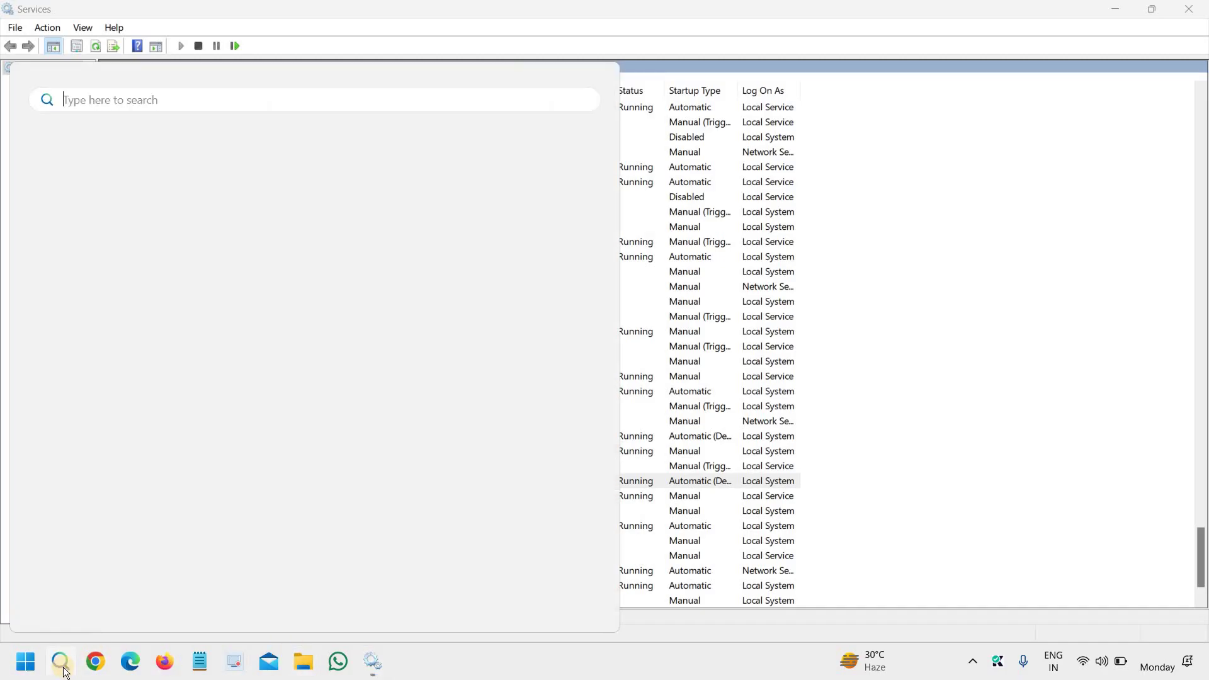
{"action": "type", "text": "file"}
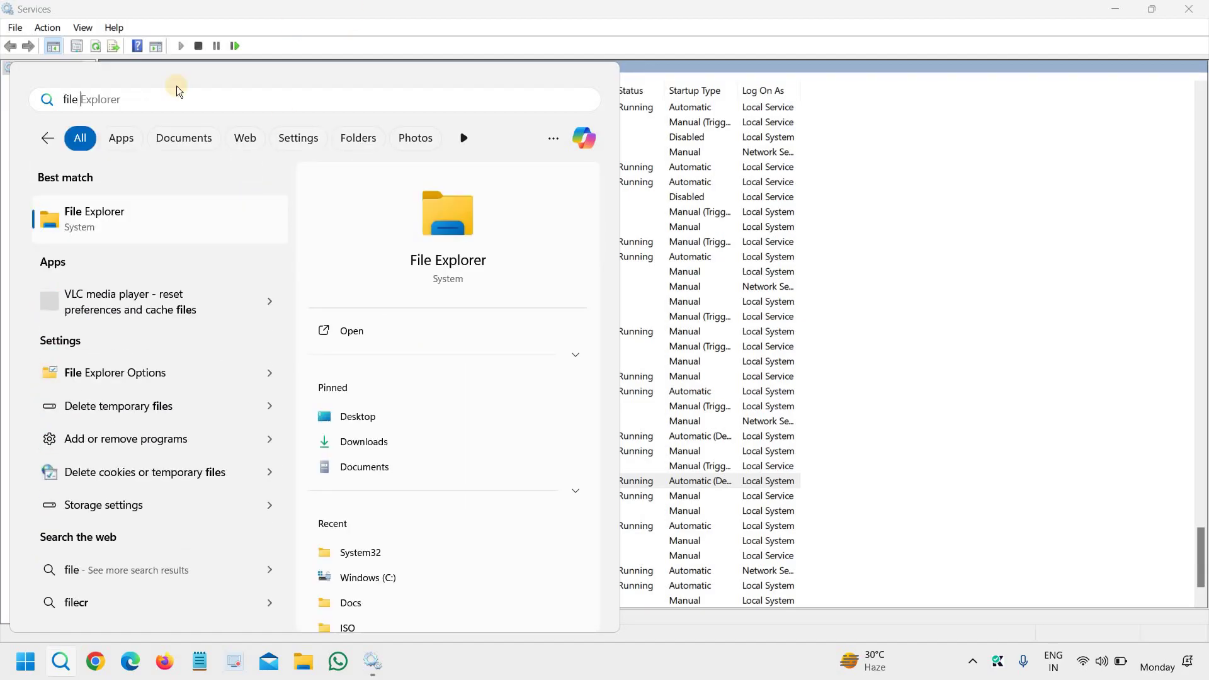
{"action": "left_click", "coordinate": [125, 213]}
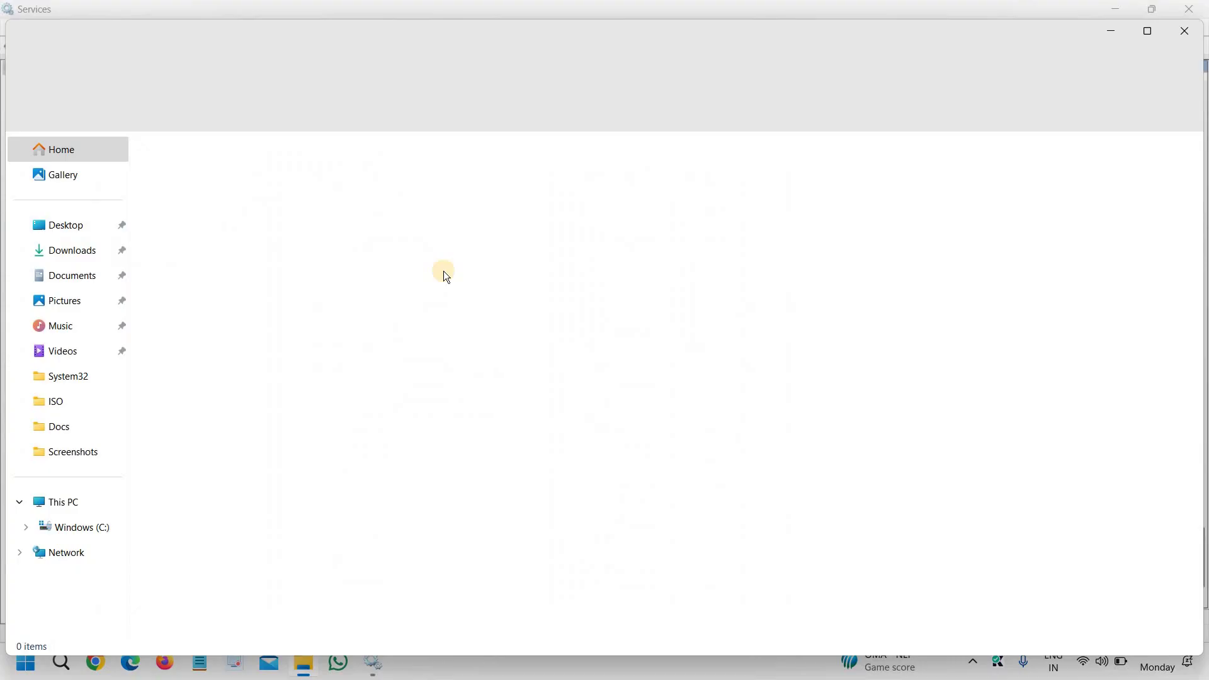
Step: Navigate to the C:\Windows\SoftwareDistribution folder
{"action": "left_click", "coordinate": [85, 529]}
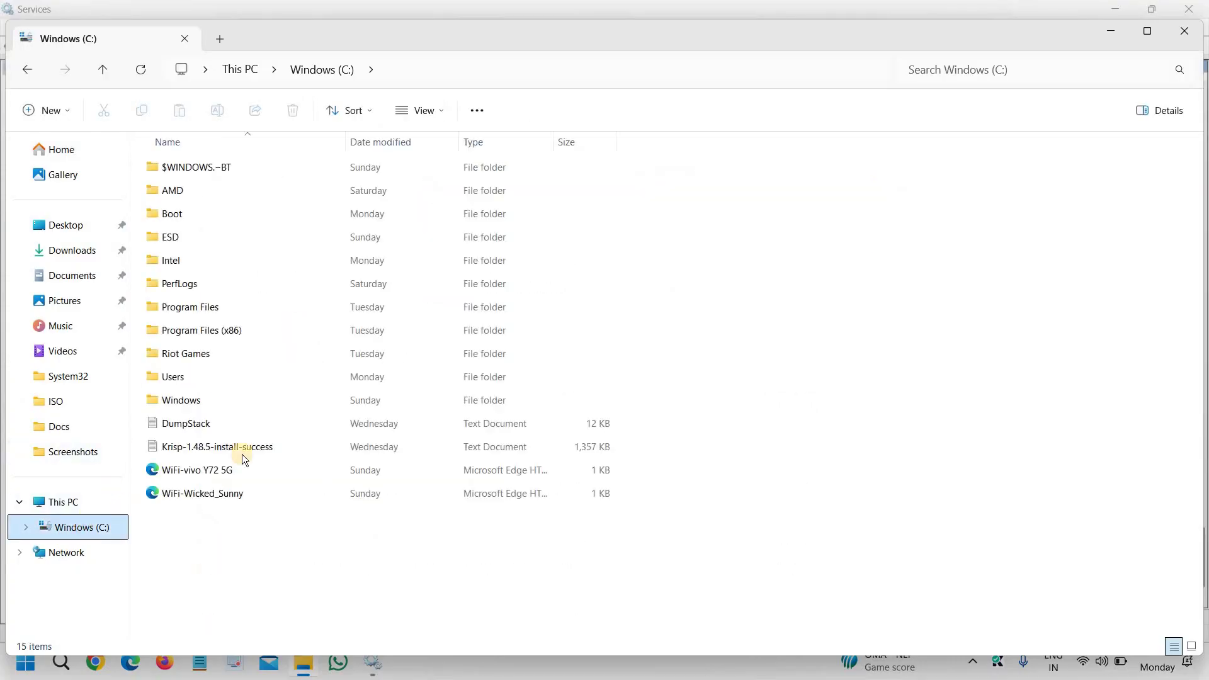
{"action": "double_click", "coordinate": [222, 400]}
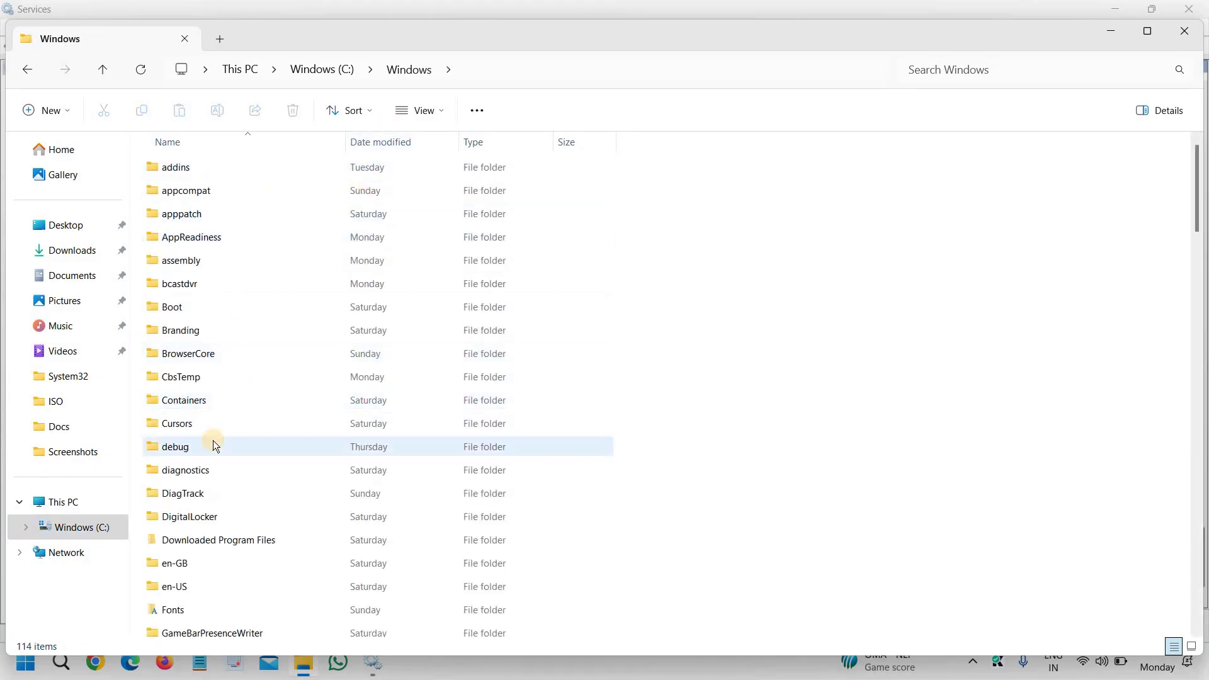
{"action": "scroll", "coordinate": [216, 448], "scroll_direction": "down", "scroll_amount": 5}
{"action": "left_click", "coordinate": [186, 403]}
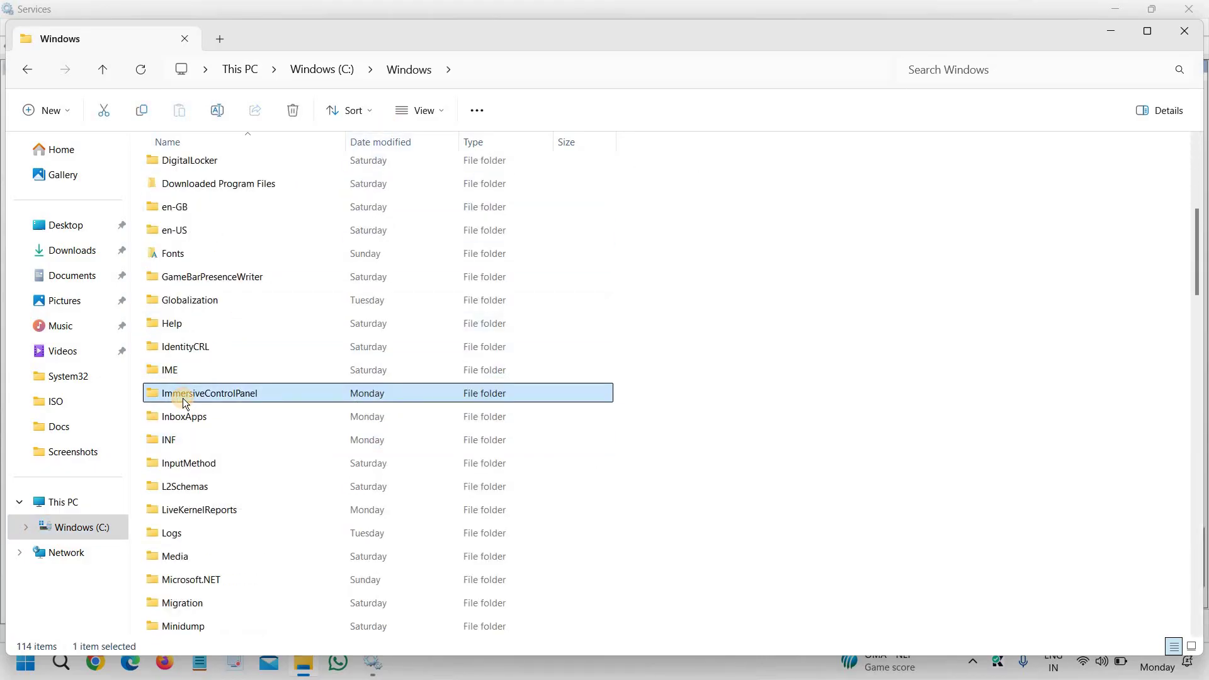
{"action": "key", "text": "s"}
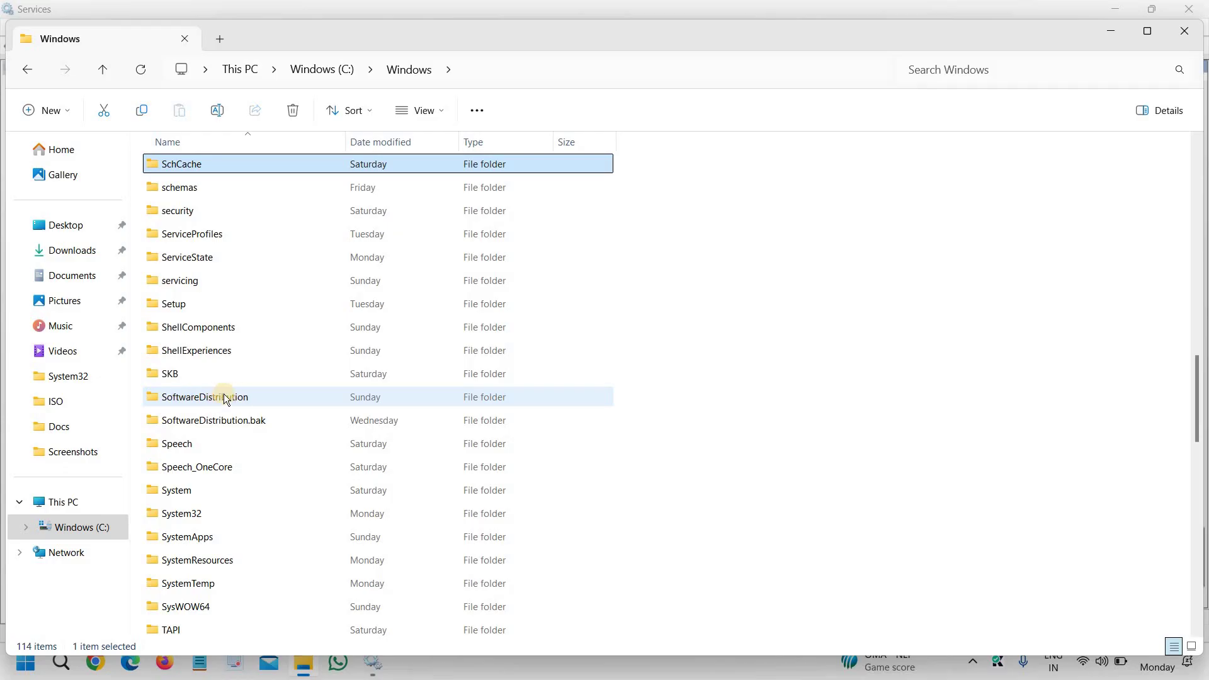
{"action": "mouse_move", "coordinate": [224, 400]}
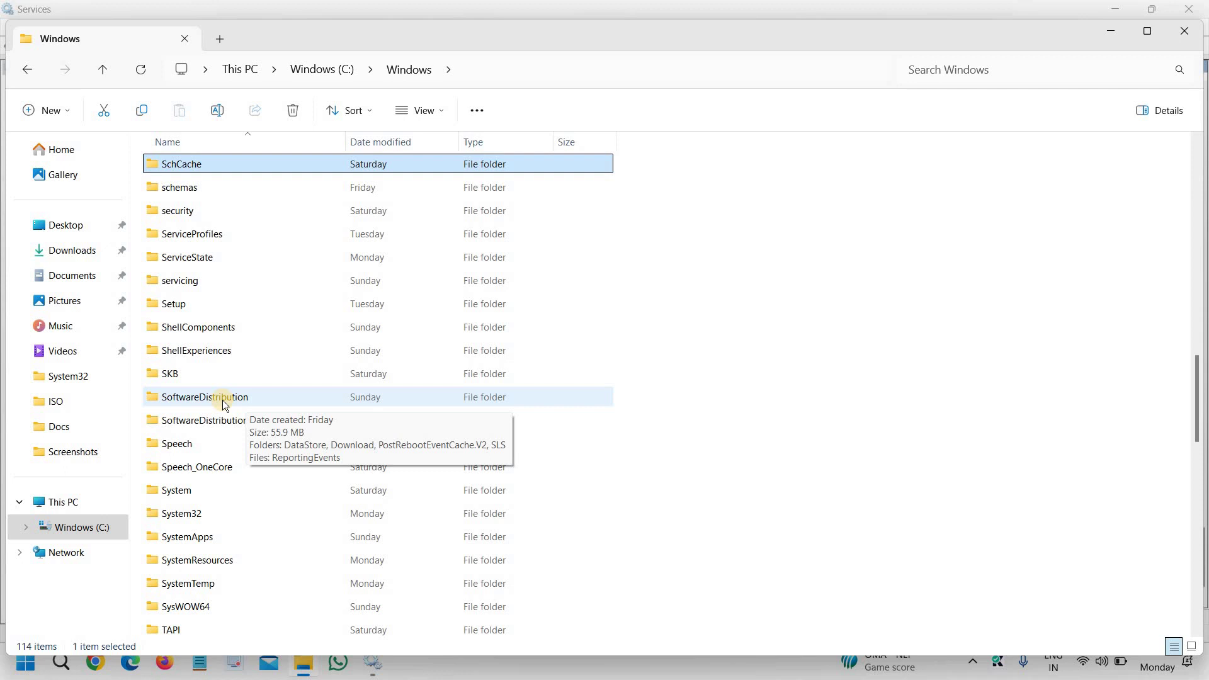
{"action": "double_click", "coordinate": [223, 400]}
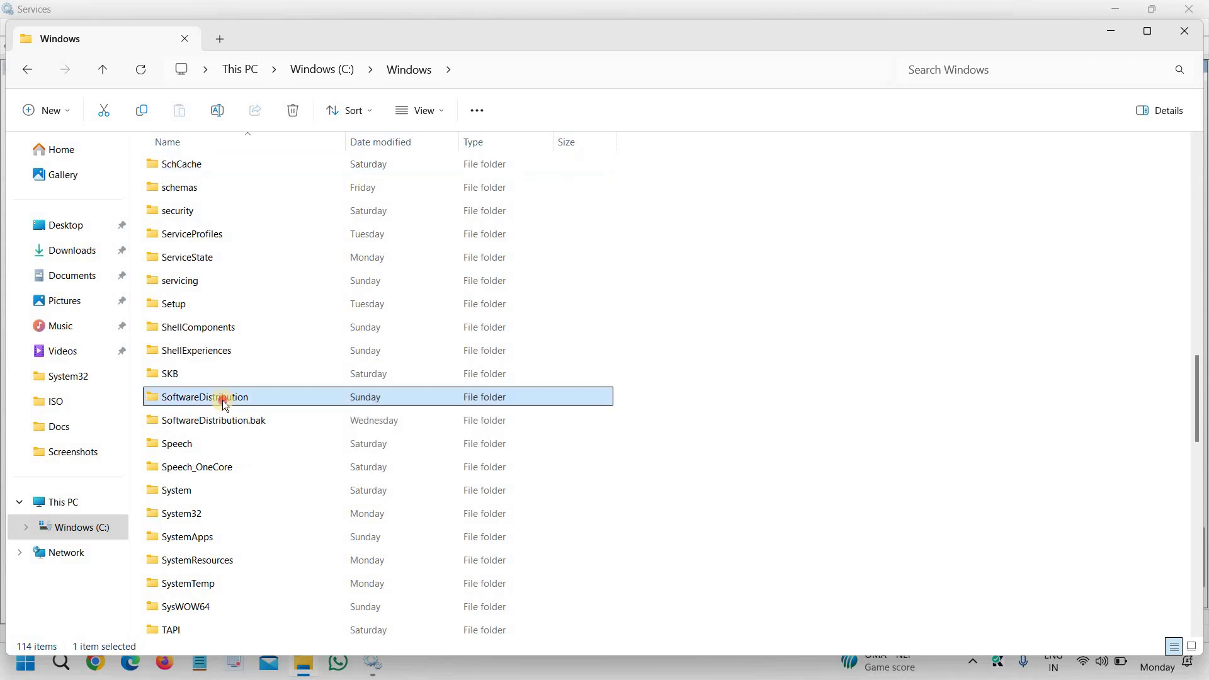
{"action": "left_click", "coordinate": [610, 69]}
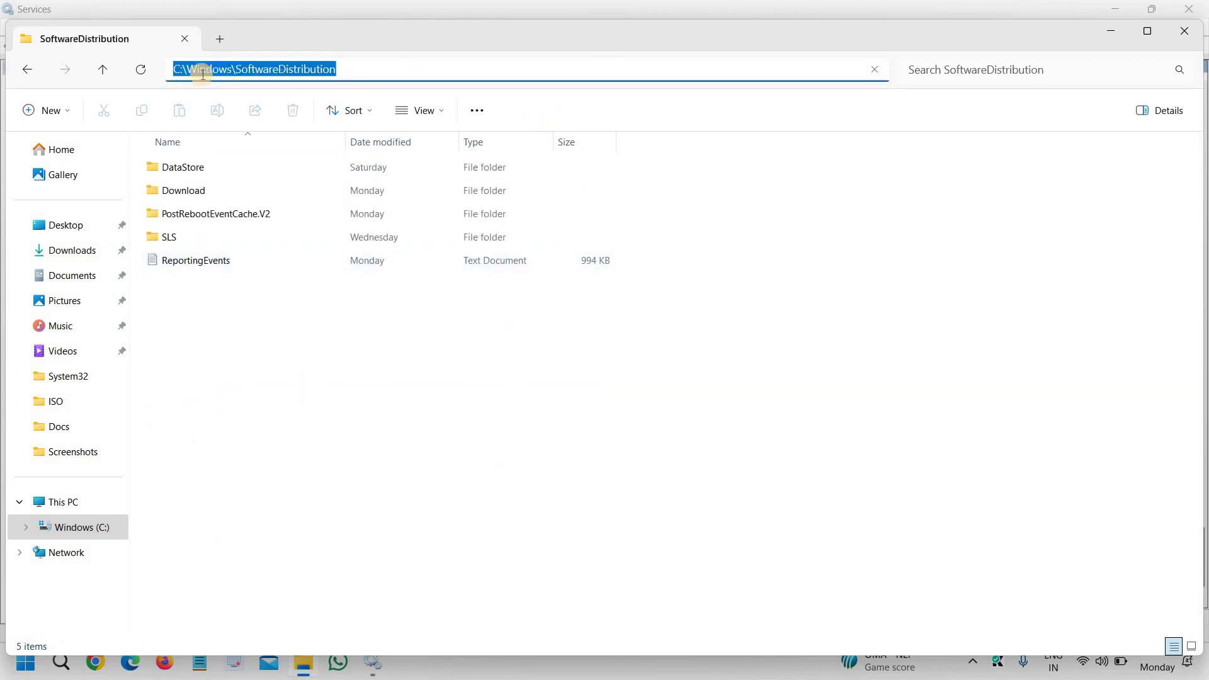
{"action": "left_click", "coordinate": [243, 428]}
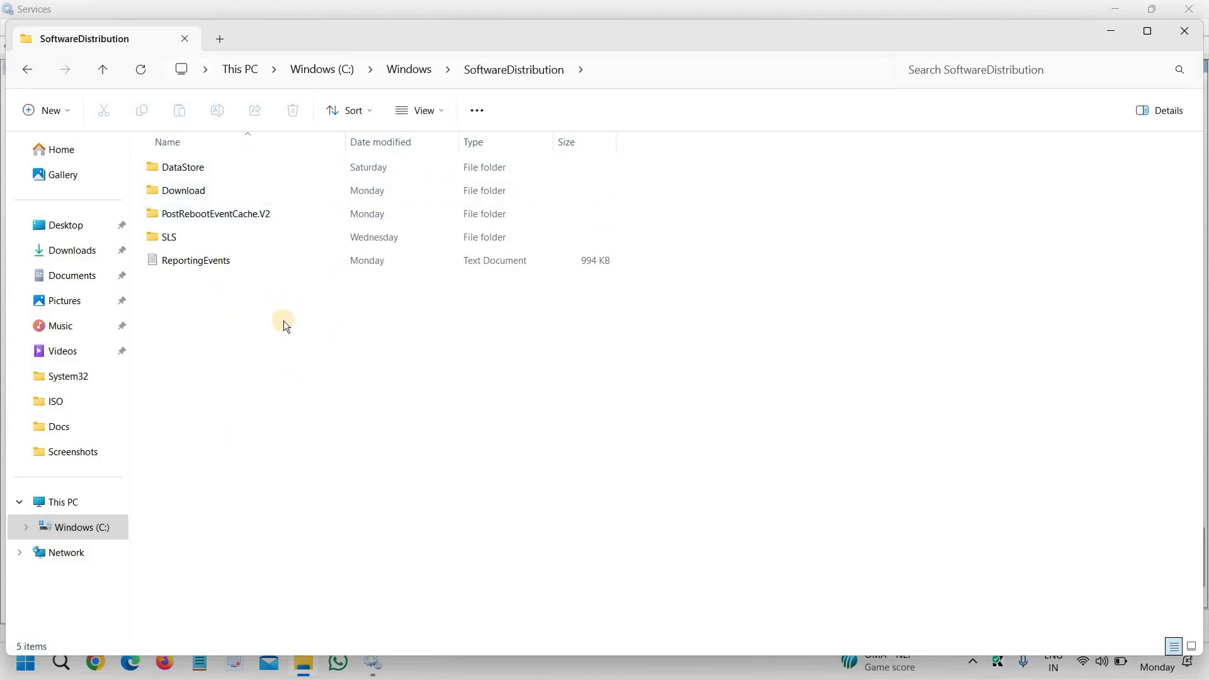
Step: Select all five items in SoftwareDistribution, delete them, and switch back to Services
{"action": "key", "text": "ctrl+a"}
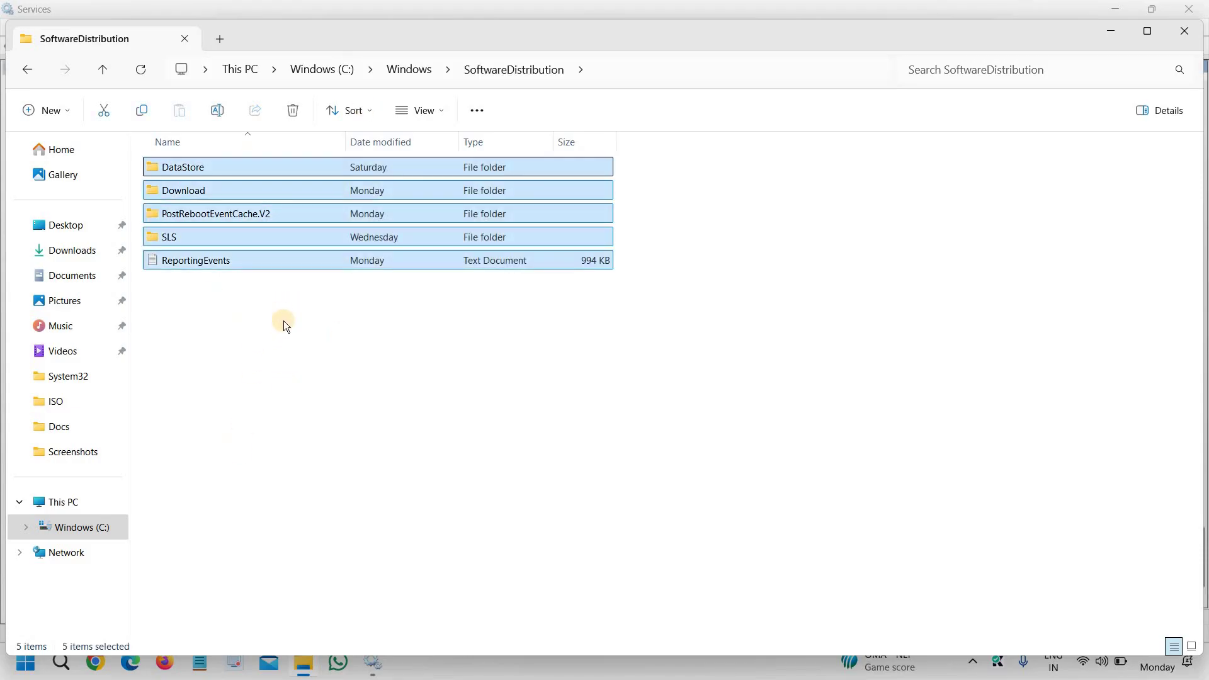
{"action": "right_click", "coordinate": [230, 189]}
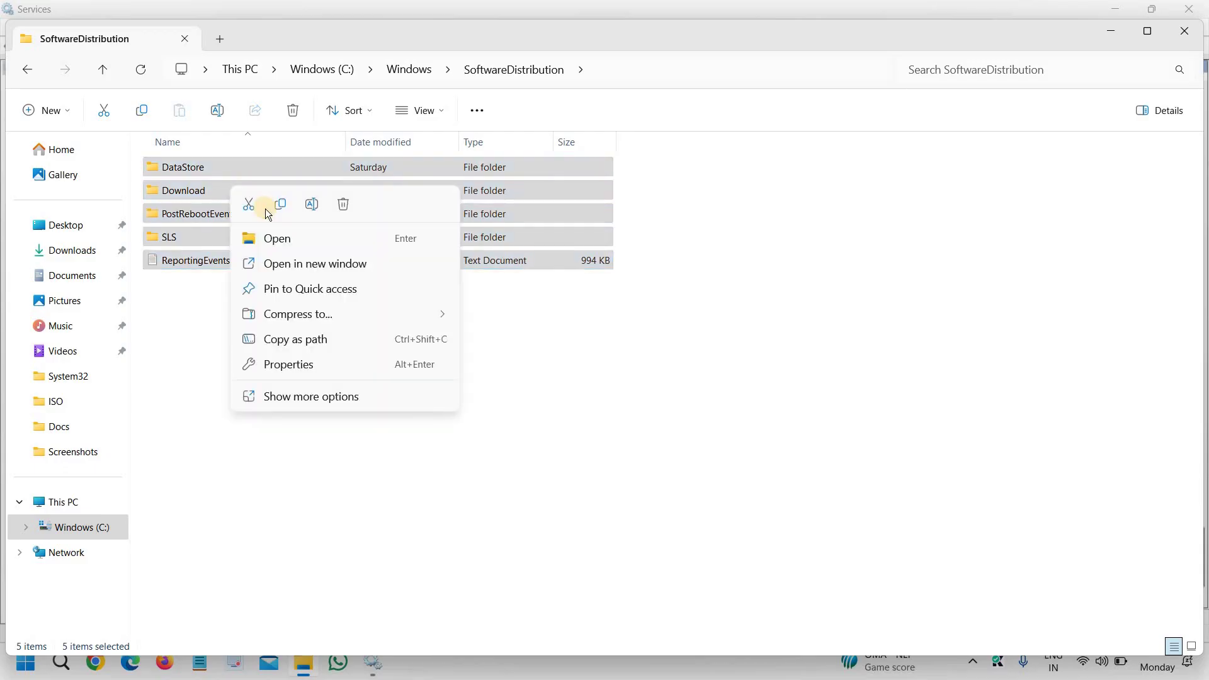
{"action": "left_click", "coordinate": [343, 204]}
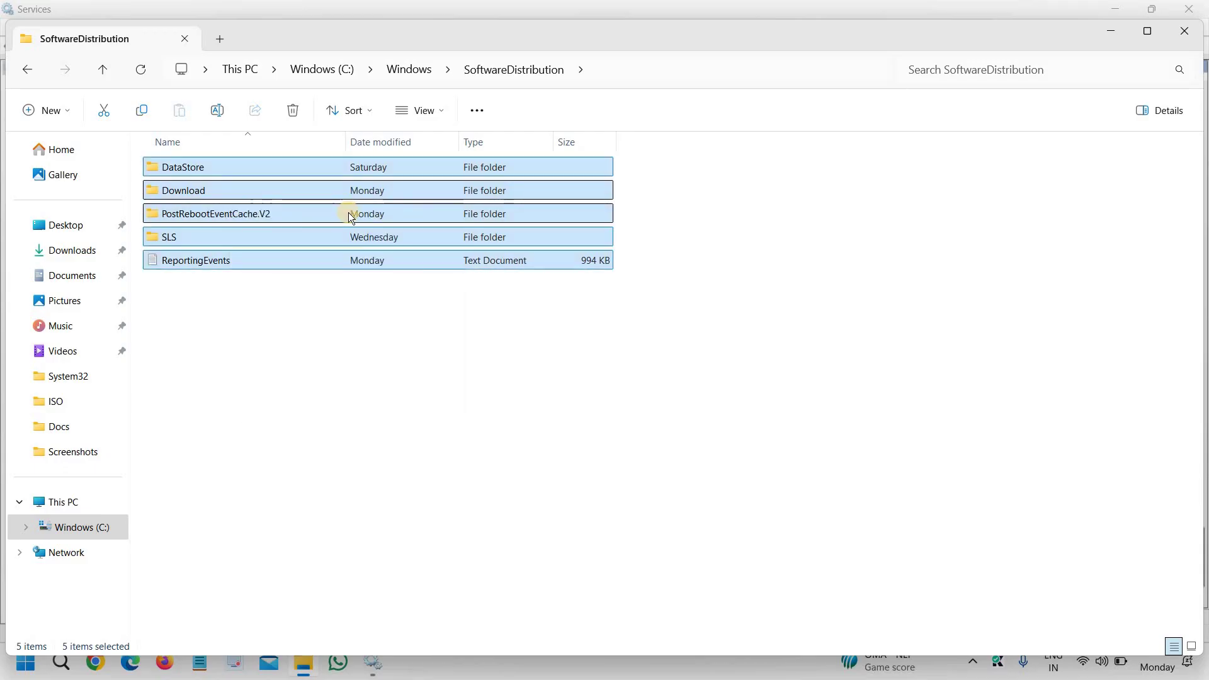
{"action": "key", "text": "alt+Tab"}
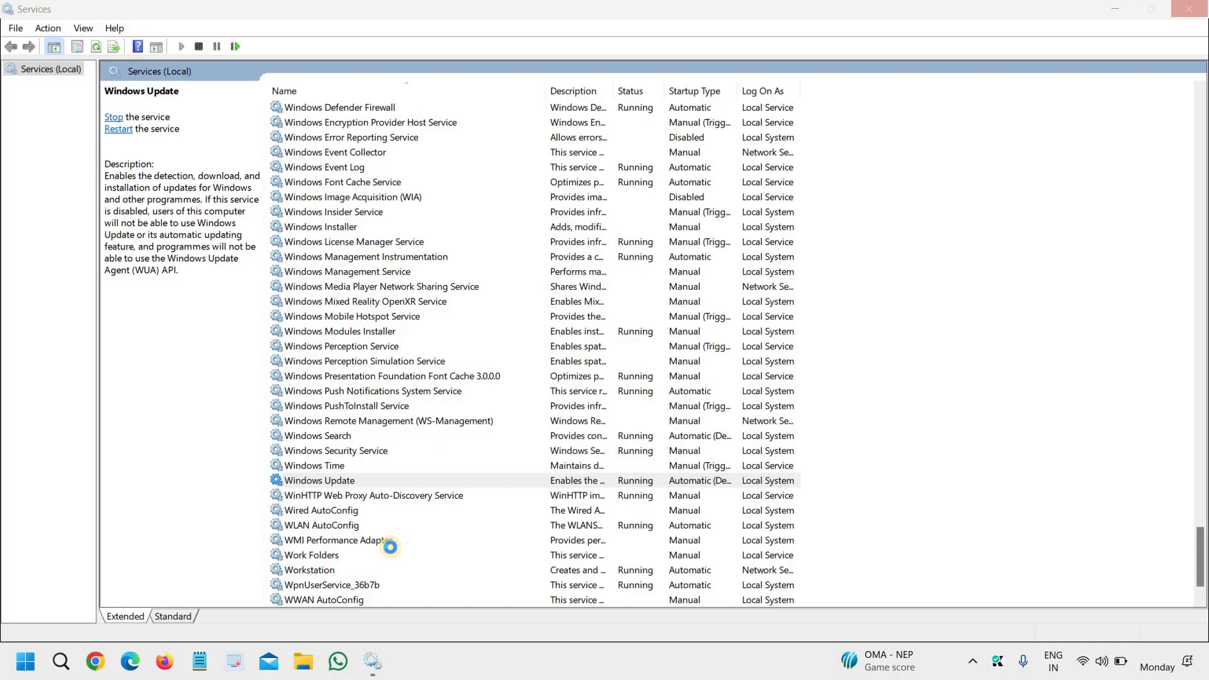
Step: Show the desktop, then open Command Prompt as administrator from a 'cmd' search
{"action": "key", "text": "super+d"}
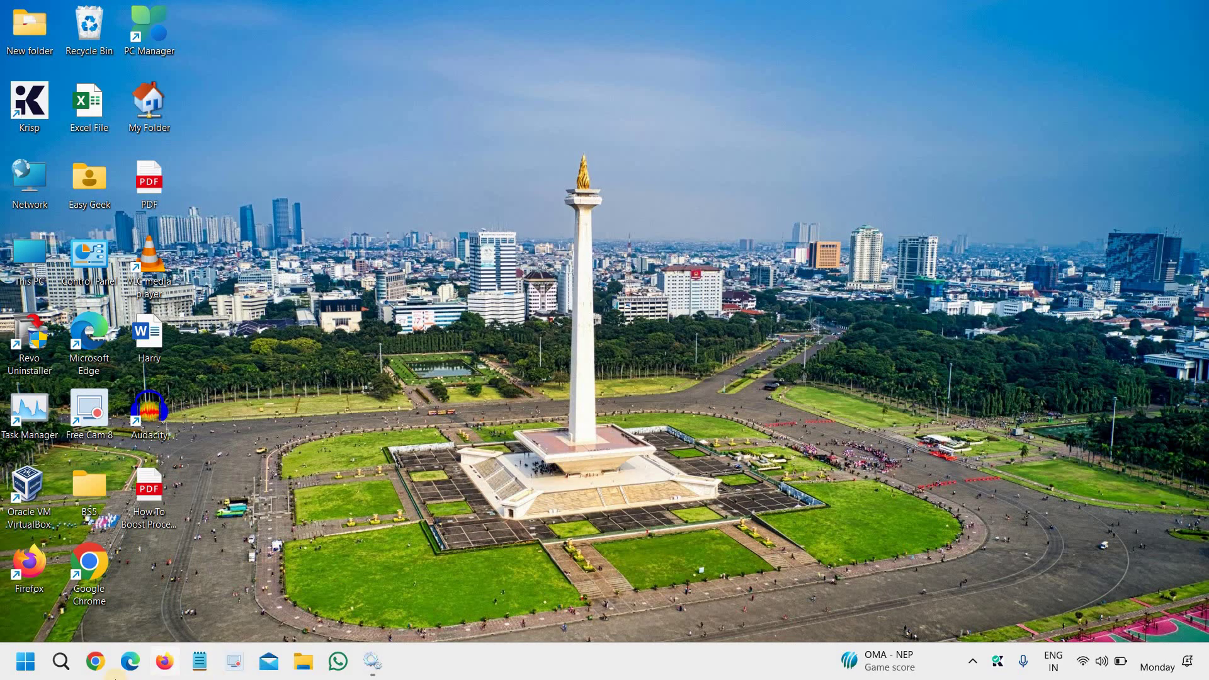
{"action": "left_click", "coordinate": [63, 670]}
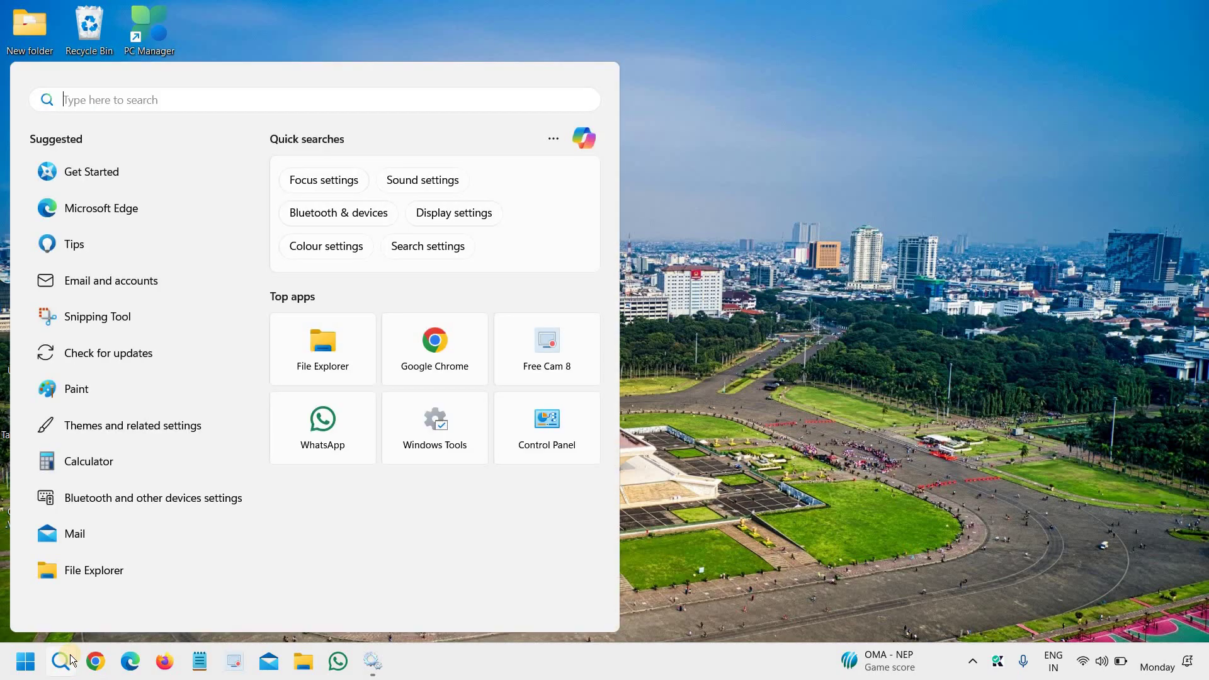
{"action": "type", "text": "cm"}
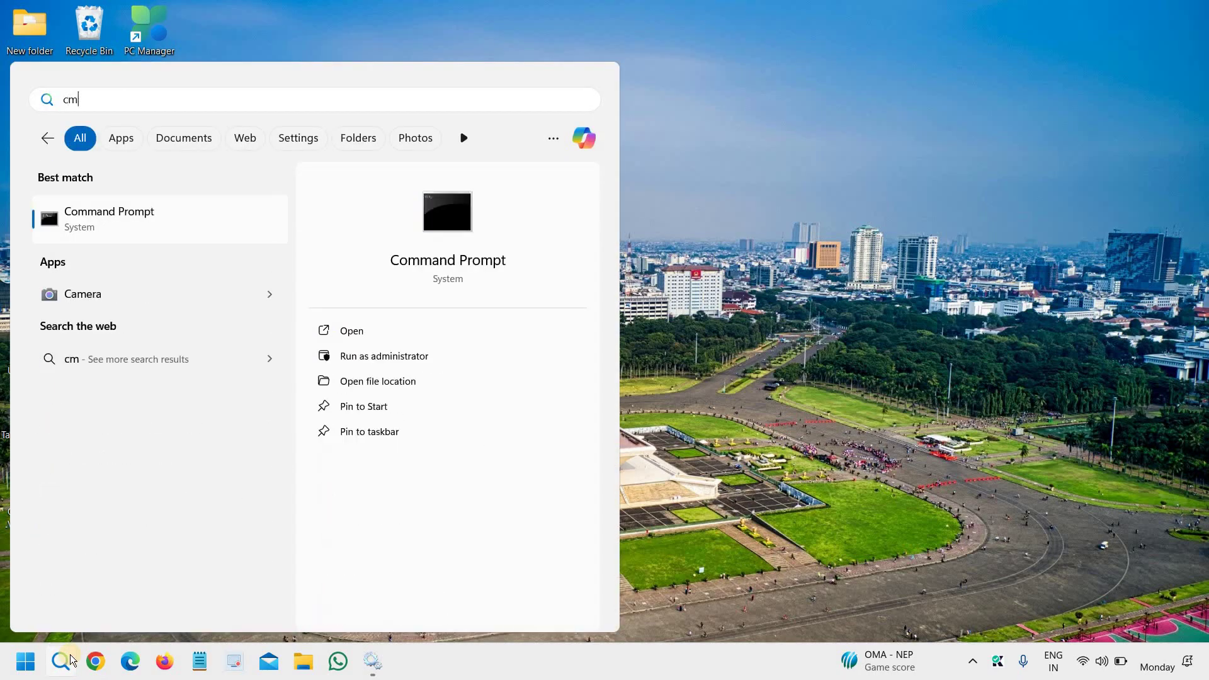
{"action": "type", "text": "d"}
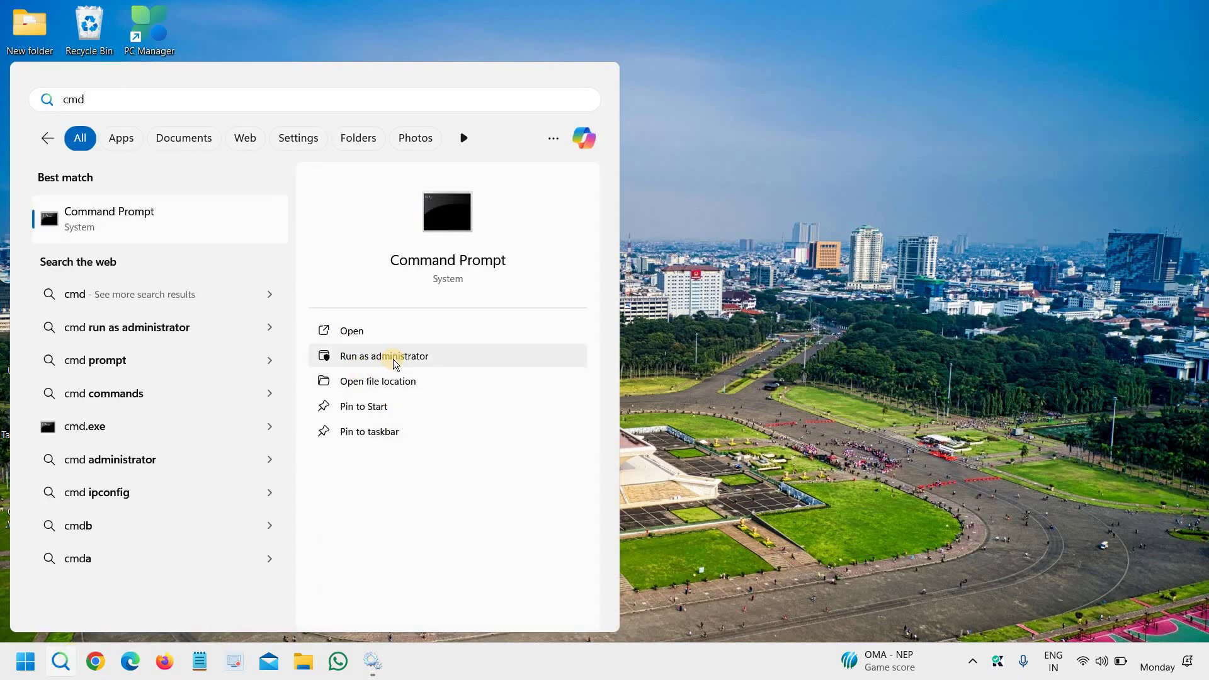
{"action": "left_click", "coordinate": [382, 357]}
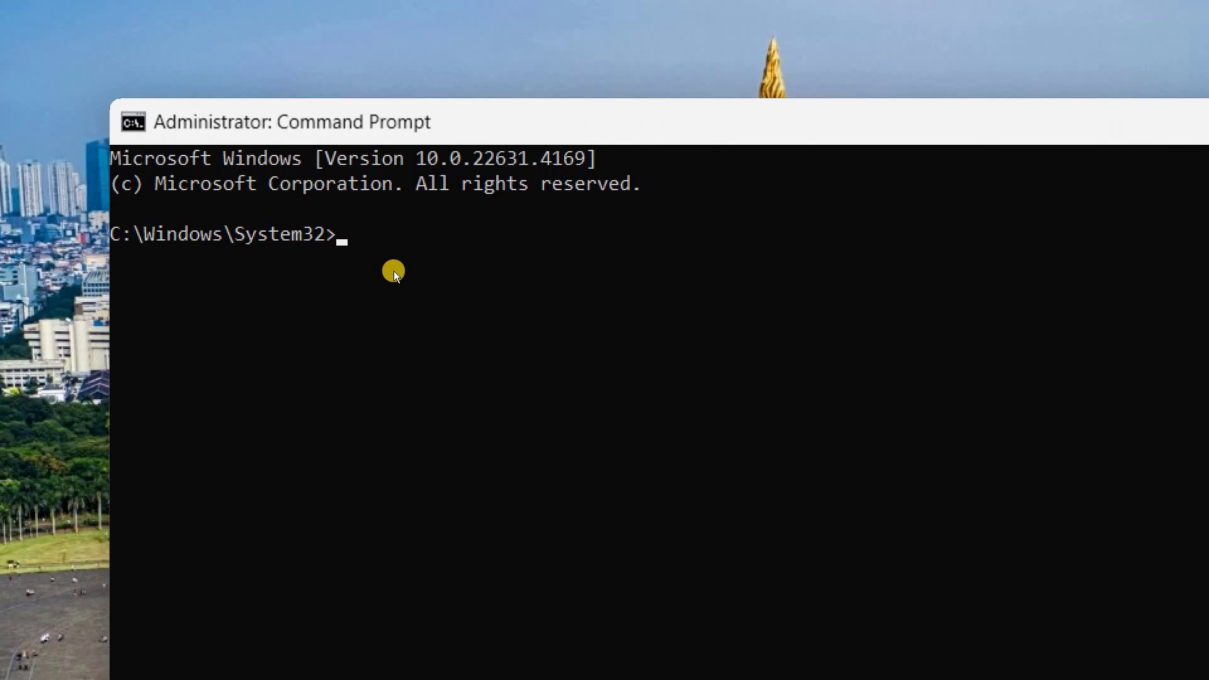
Step: Run sfc /scannow at the elevated prompt
{"action": "type", "text": "sfc /s"}
{"action": "type", "text": "ca"}
{"action": "type", "text": "nnow"}
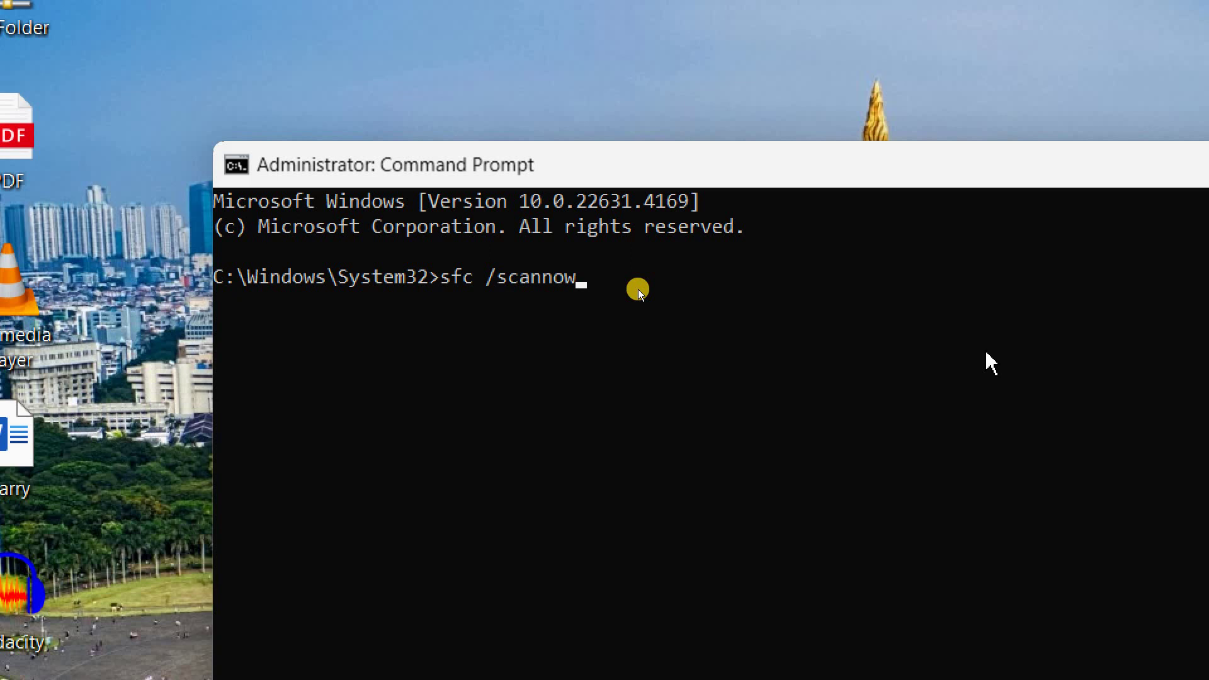
{"action": "key", "text": "Return"}
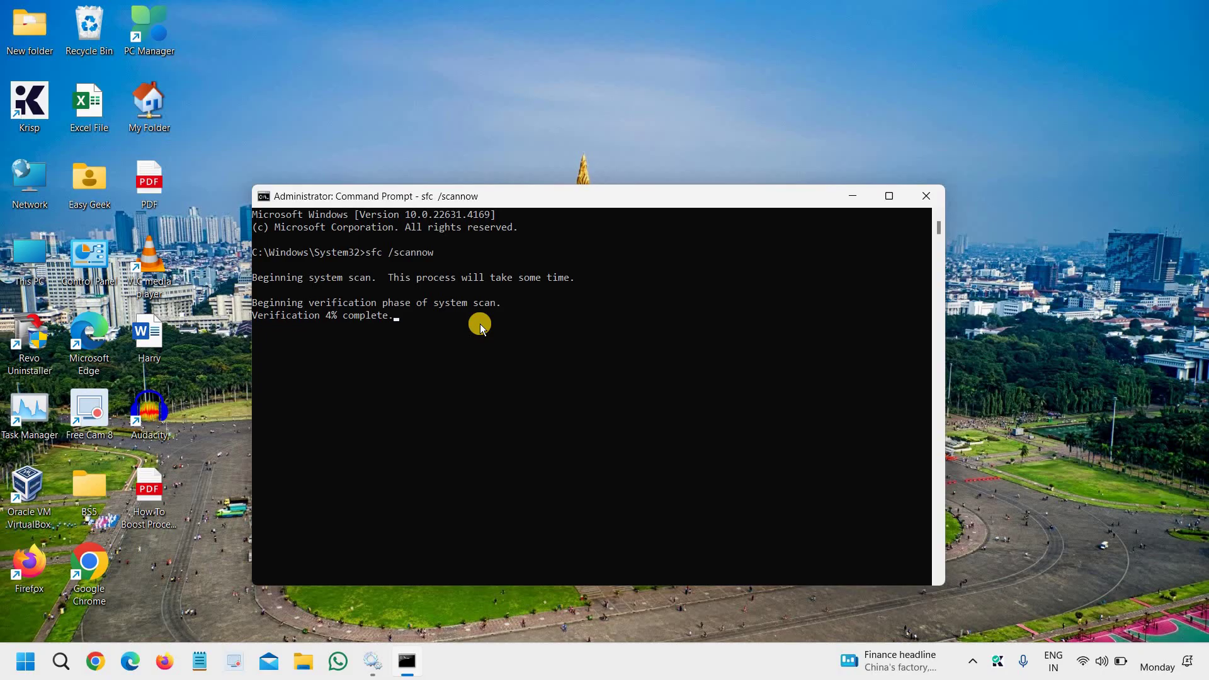
Step: Search 'windows u' and open the Check for updates page in Settings
{"action": "left_click", "coordinate": [61, 661]}
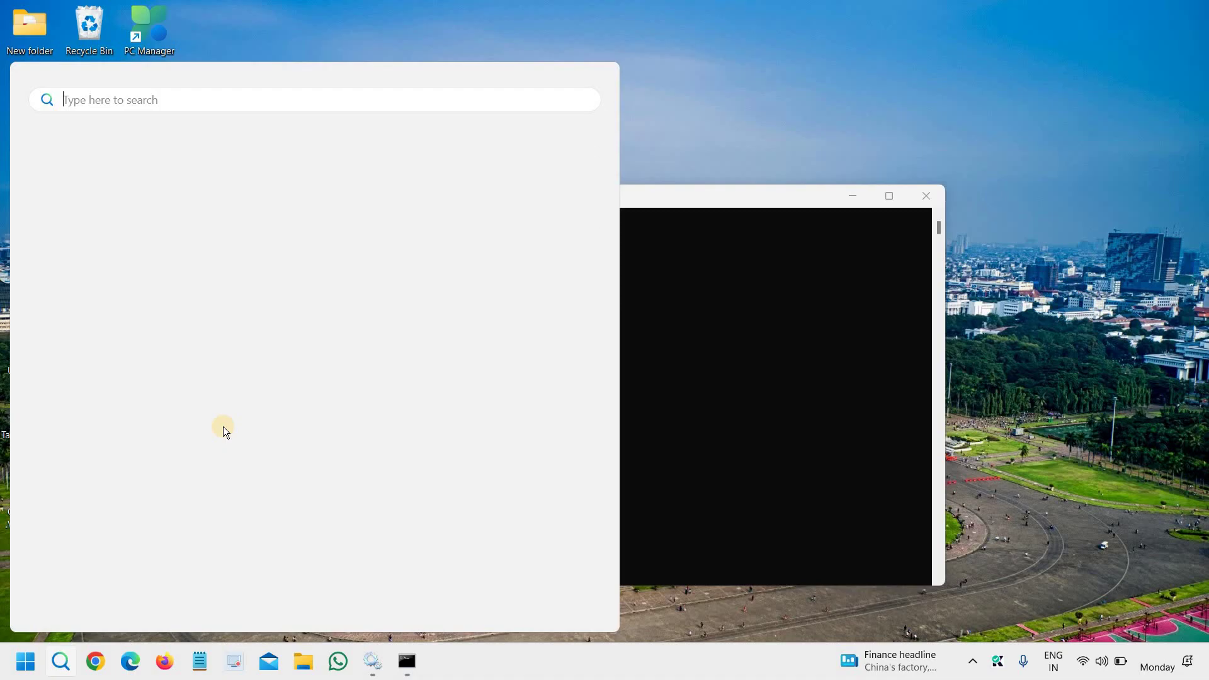
{"action": "type", "text": "win"}
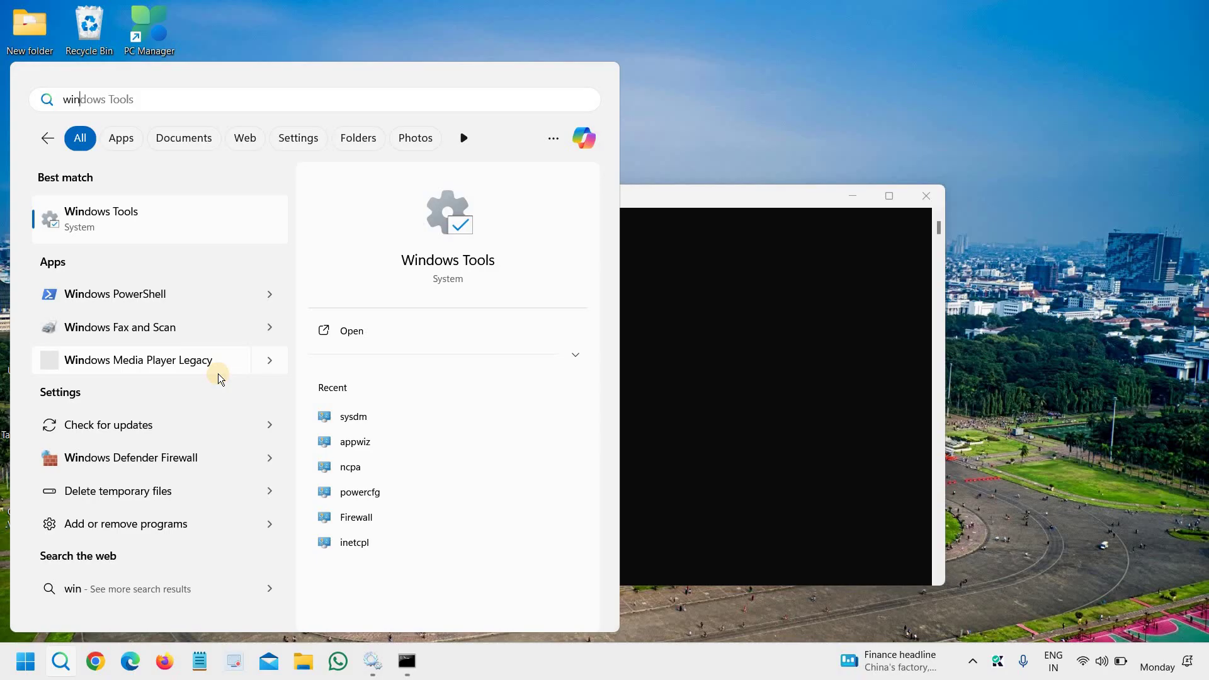
{"action": "type", "text": "dows"}
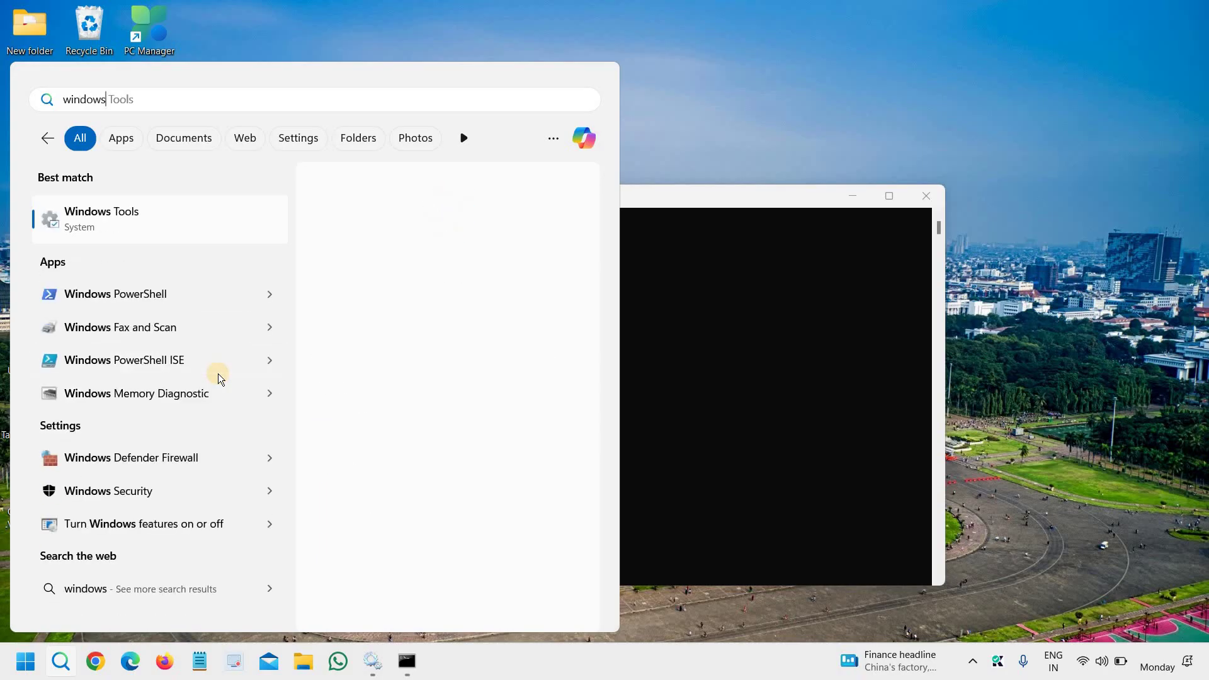
{"action": "type", "text": " u"}
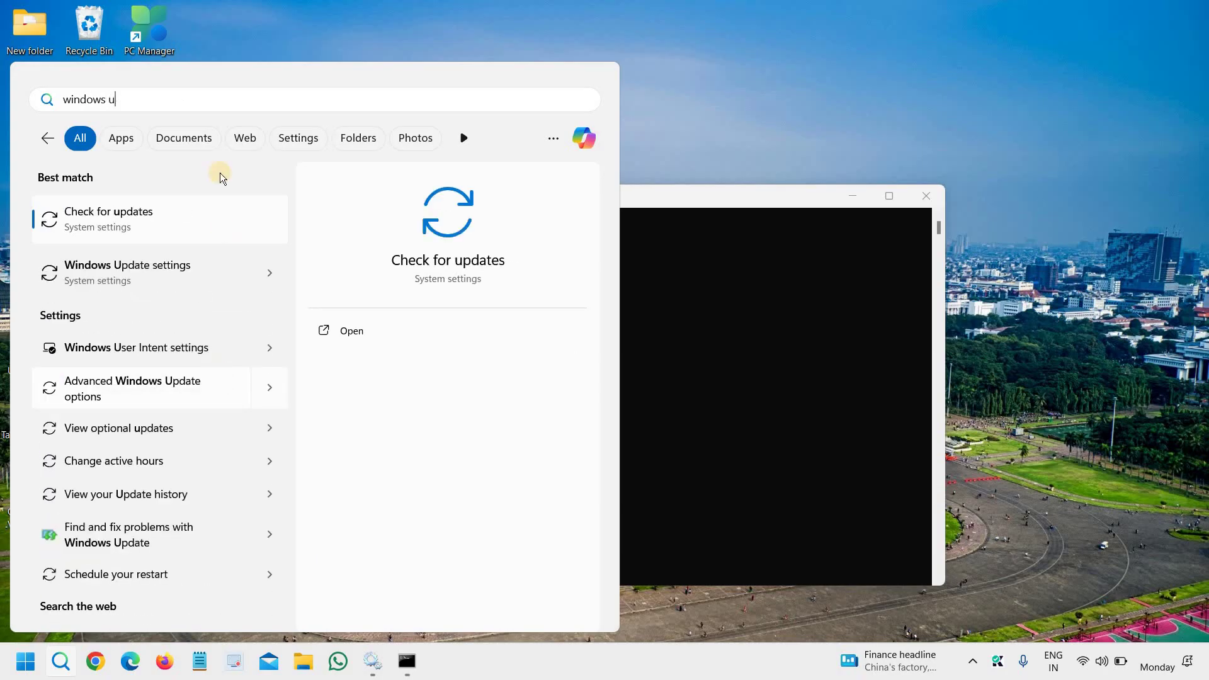
{"action": "left_click", "coordinate": [177, 220]}
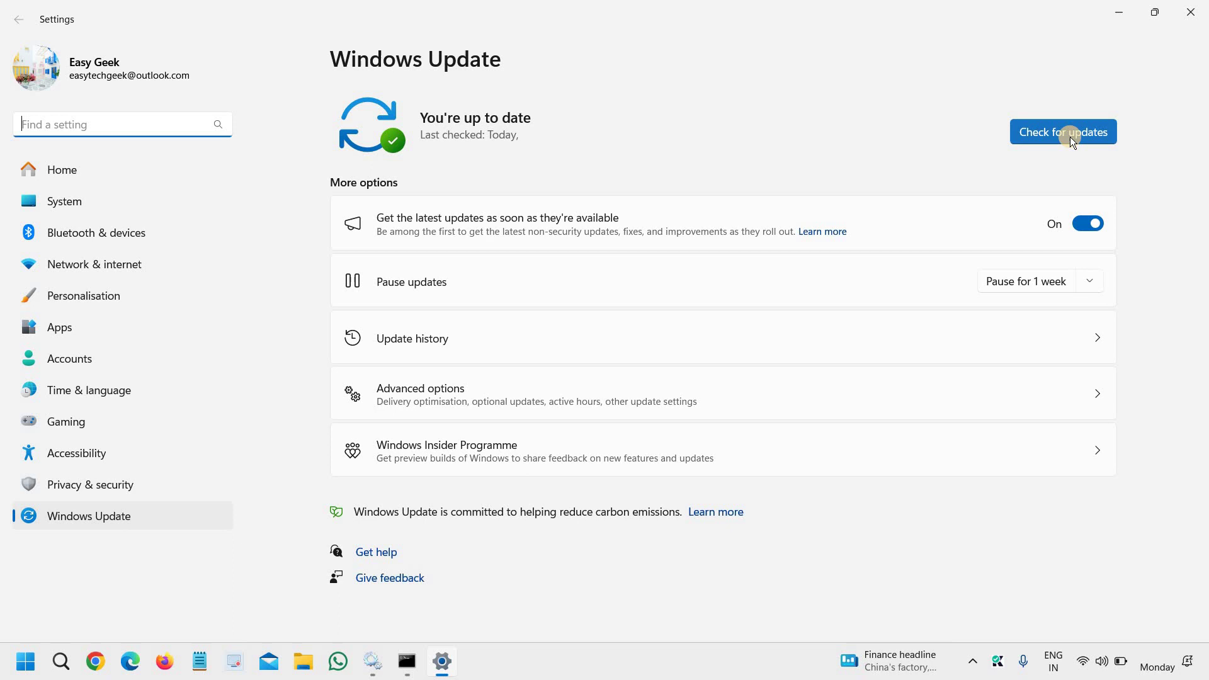
Step: Minimize the Settings and Command Prompt windows
{"action": "left_click", "coordinate": [1127, 17]}
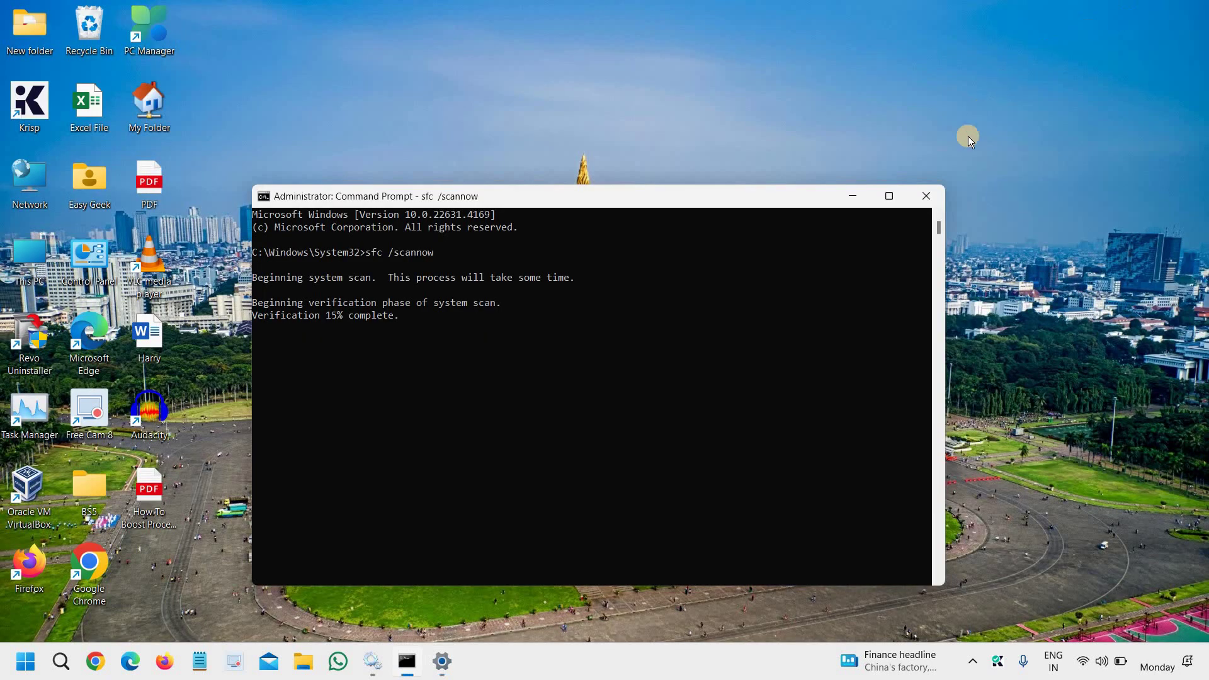
{"action": "left_click", "coordinate": [852, 201]}
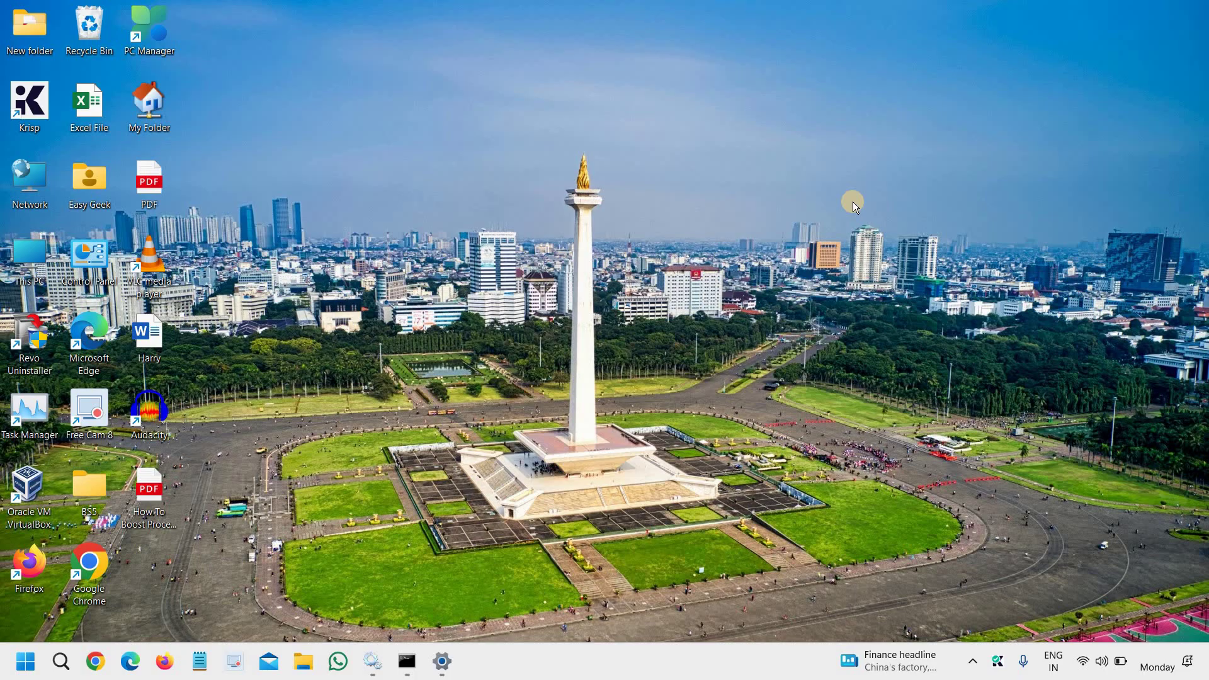